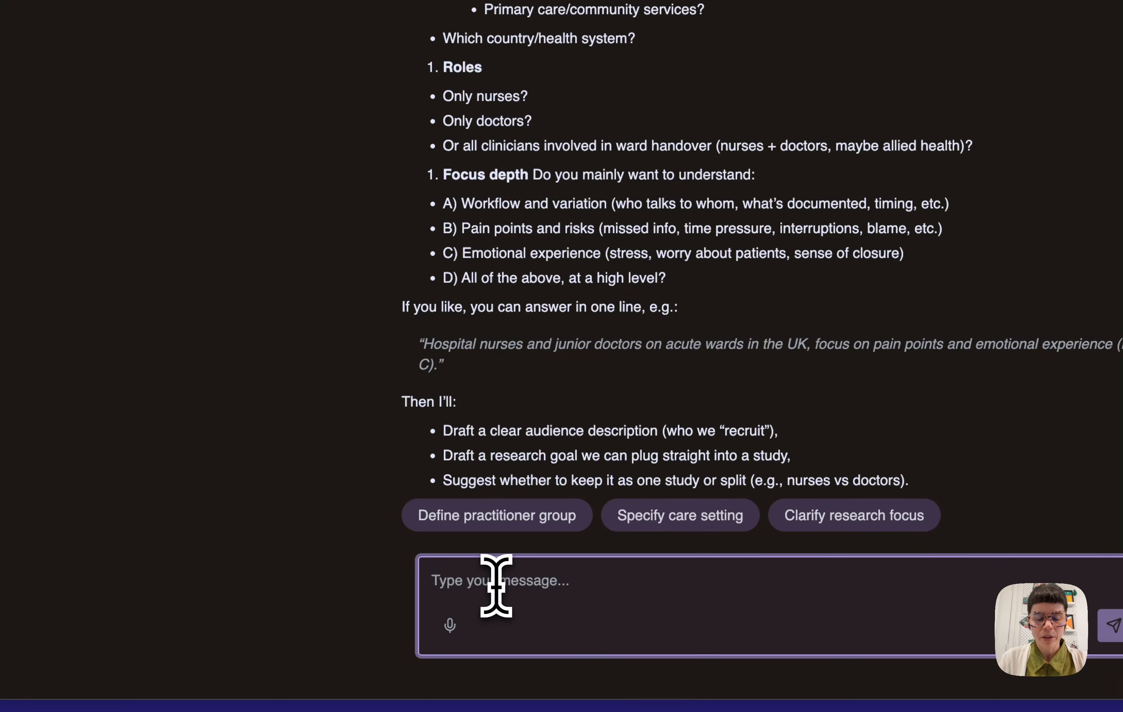
Reply in the chat: "let´s keep it global and as many types of healthcare practitioners as poss"
text(let´s keep it global and as many types of healthcare practitioners as poss)
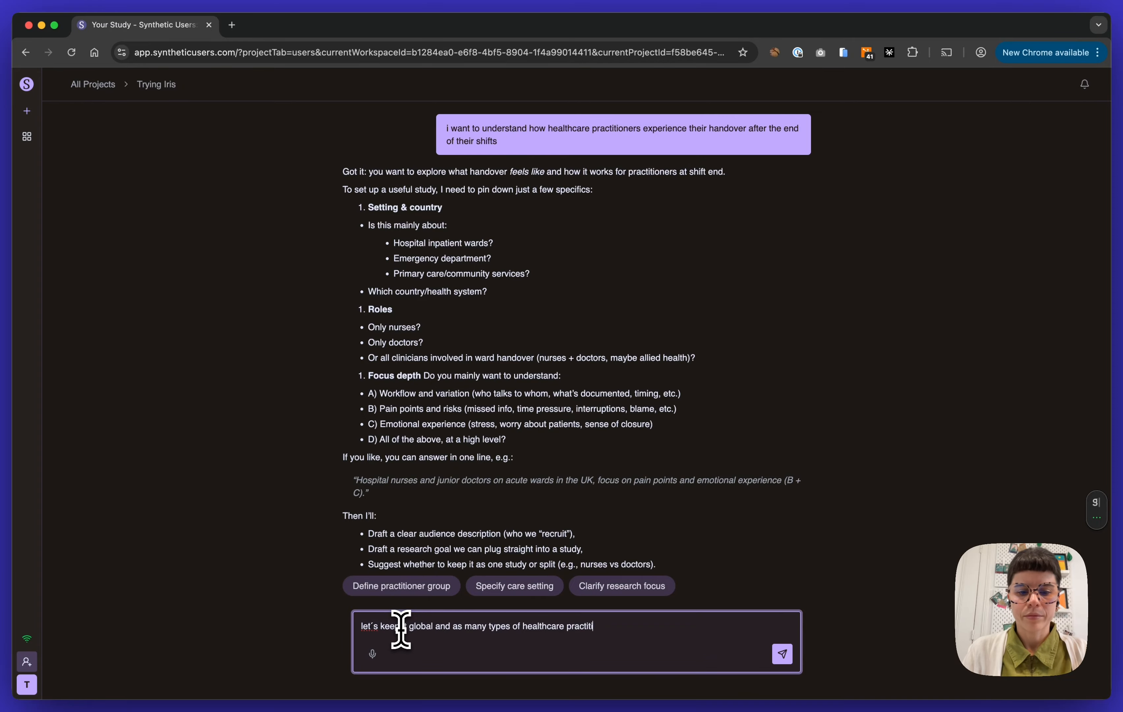
key(Return)
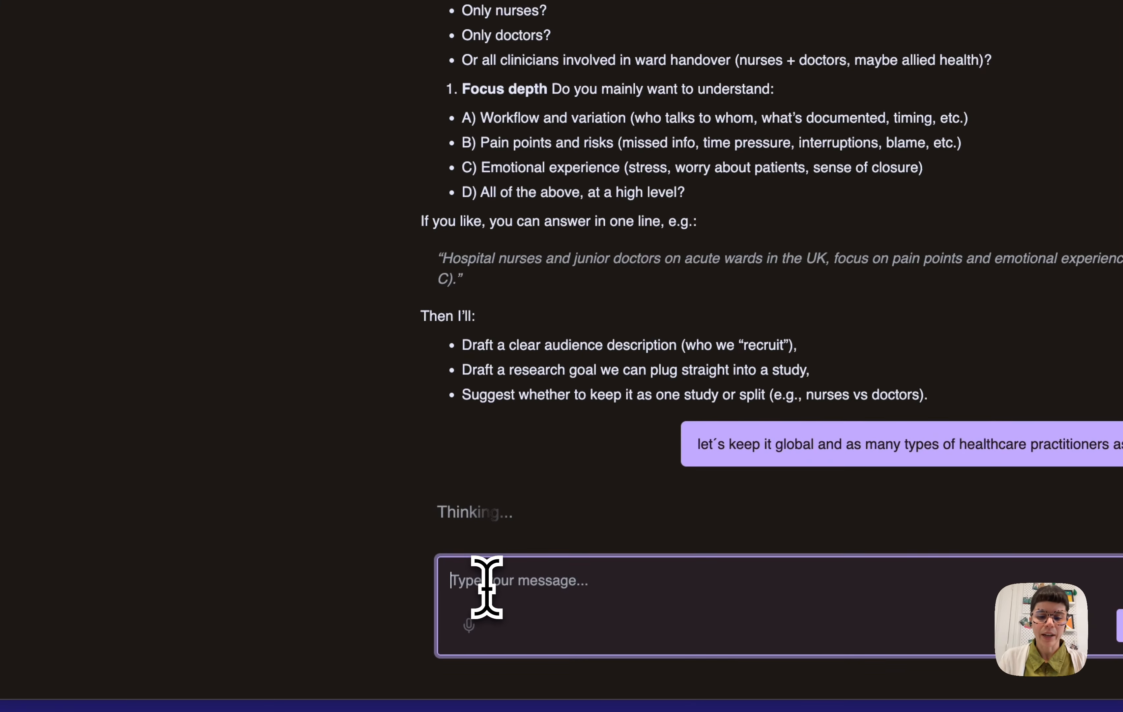
Send the message "actually i want to run a follow up study once we´re done with the first one because i have an idea that may benefit this audience in their experience"
text(actually i)
text( want to run a foll)
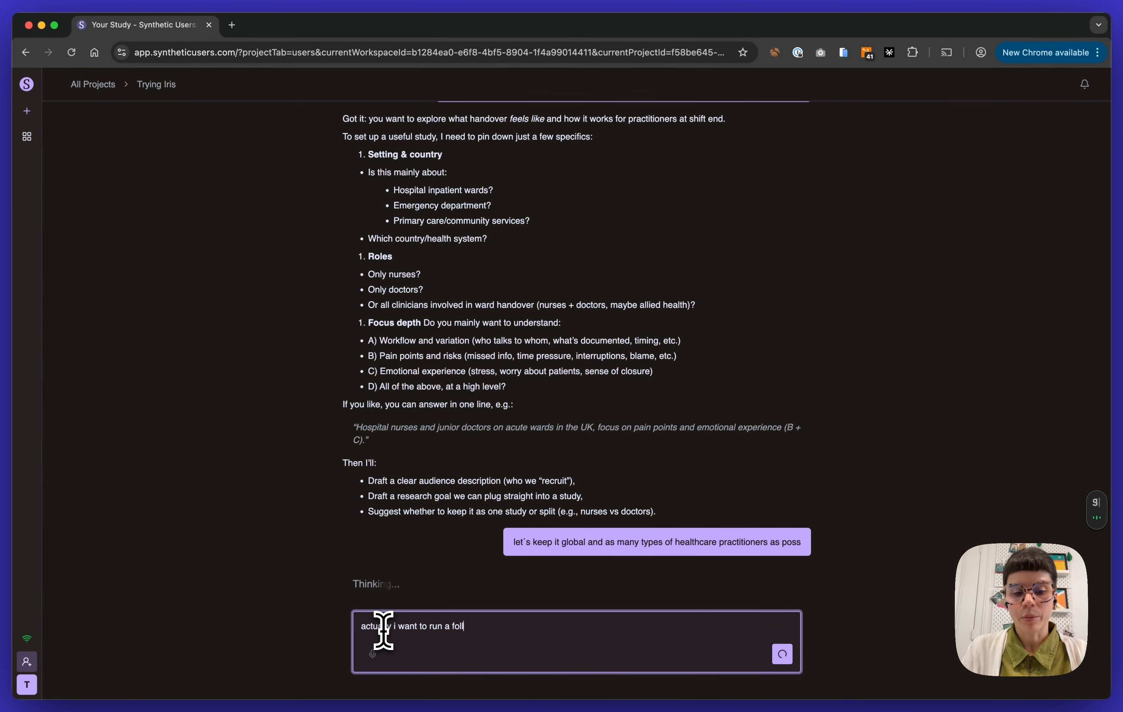
text(ow up study once we´re done with the first one because i have an idea that may)
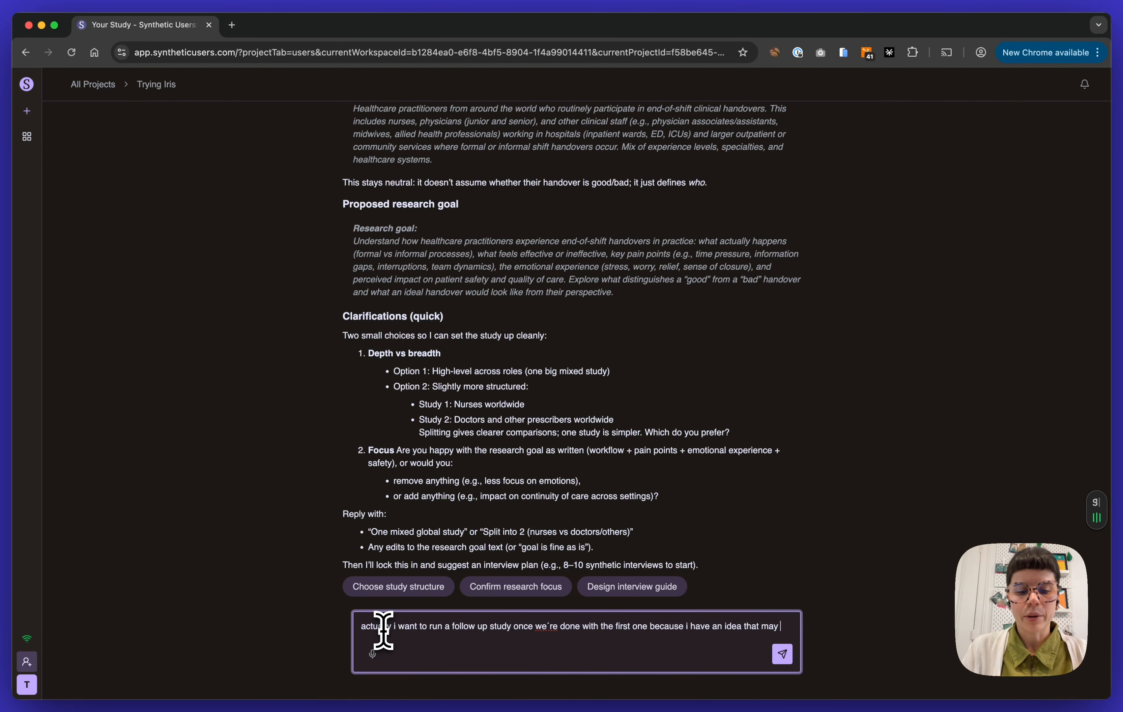
text(benefit this audience in their experience)
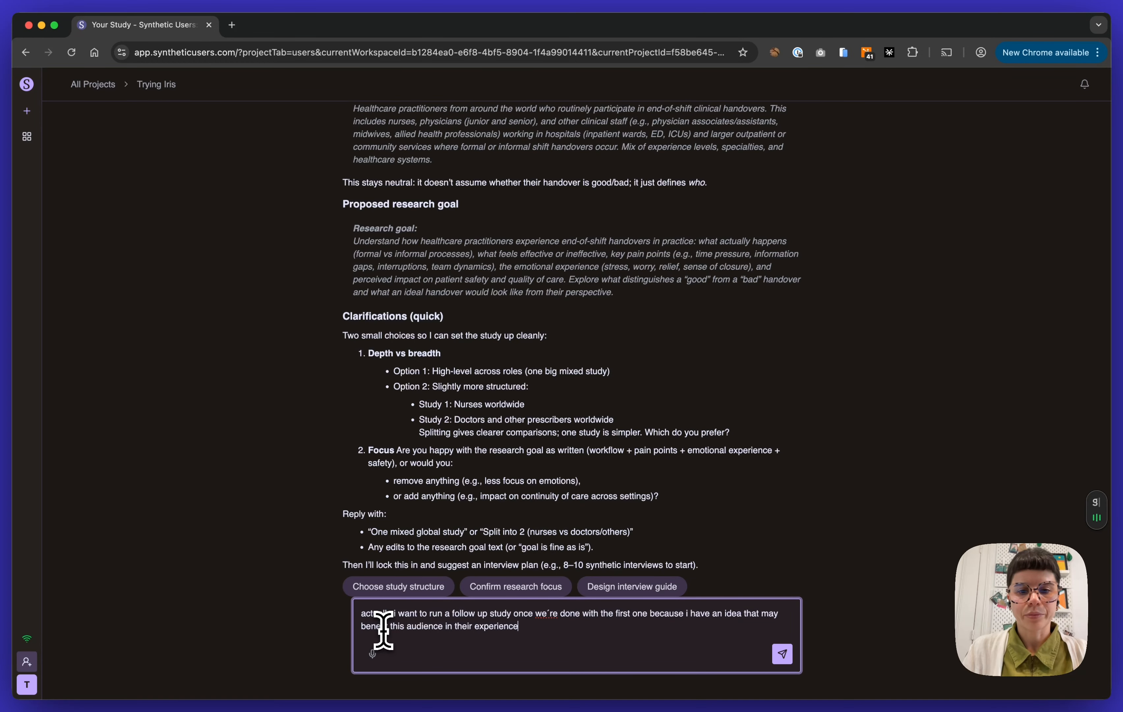
key(Return)
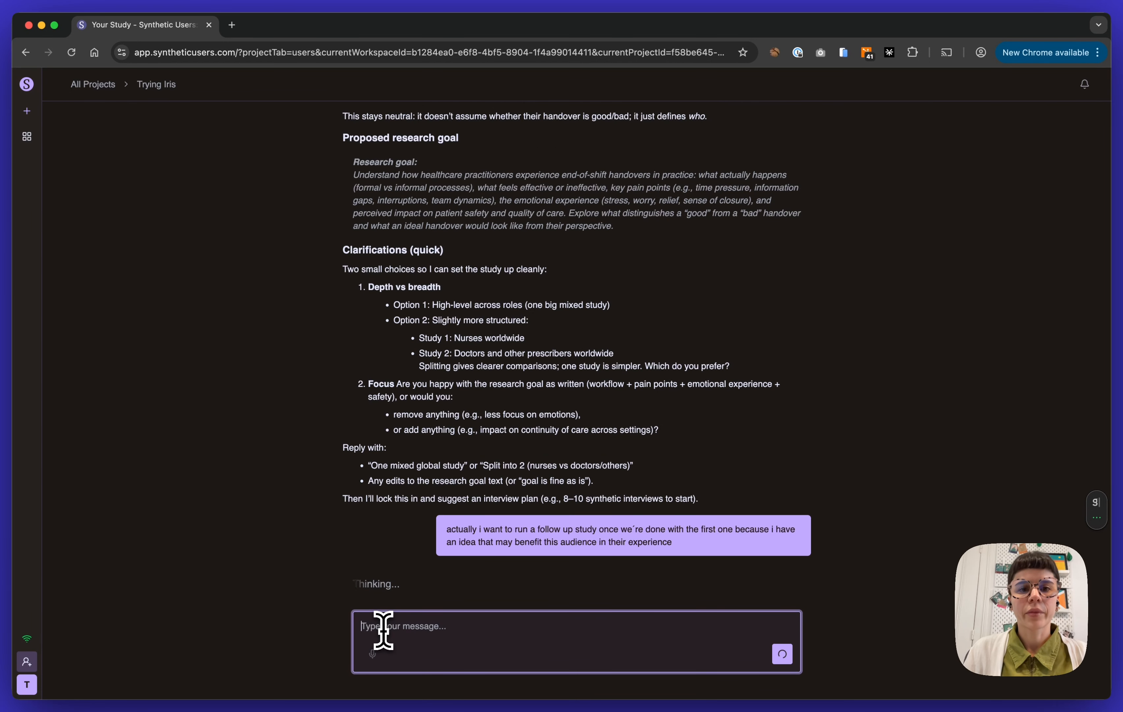
Review the proposed audience and research goal texts in the assistant's answer about the global, multi-role study
scroll(751, 314, up, 4)
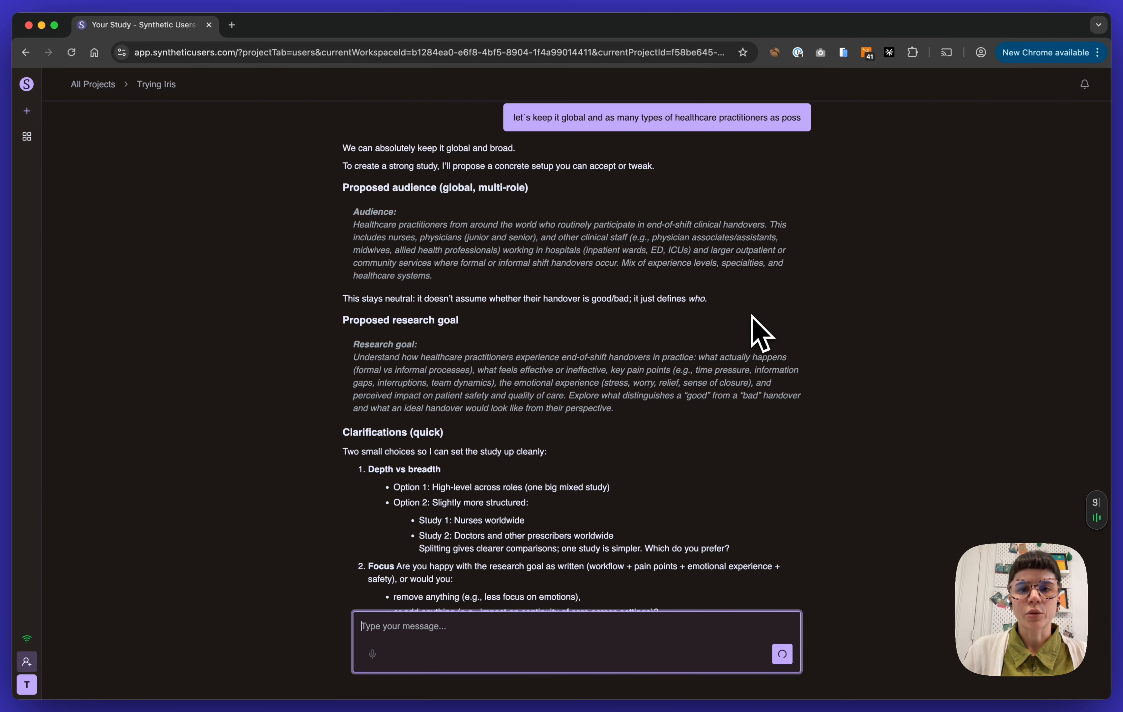
scroll(751, 314, down, 2)
scroll(751, 314, up, 1)
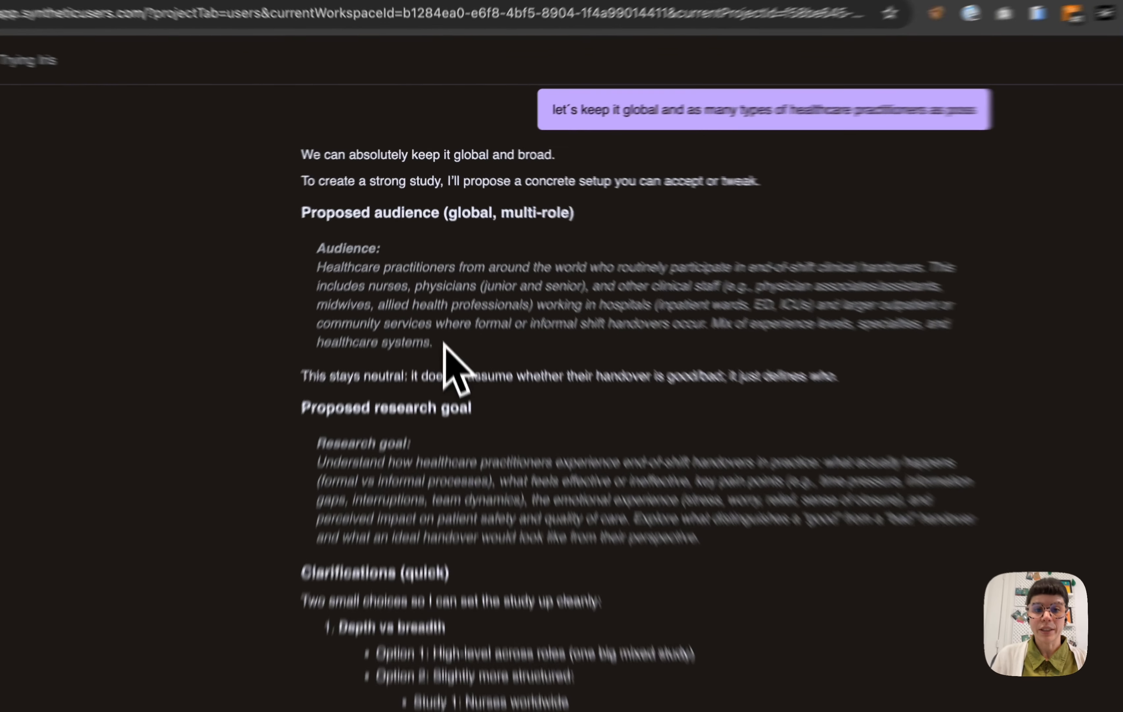
drag(439, 279, 335, 252)
drag(276, 324, 269, 269)
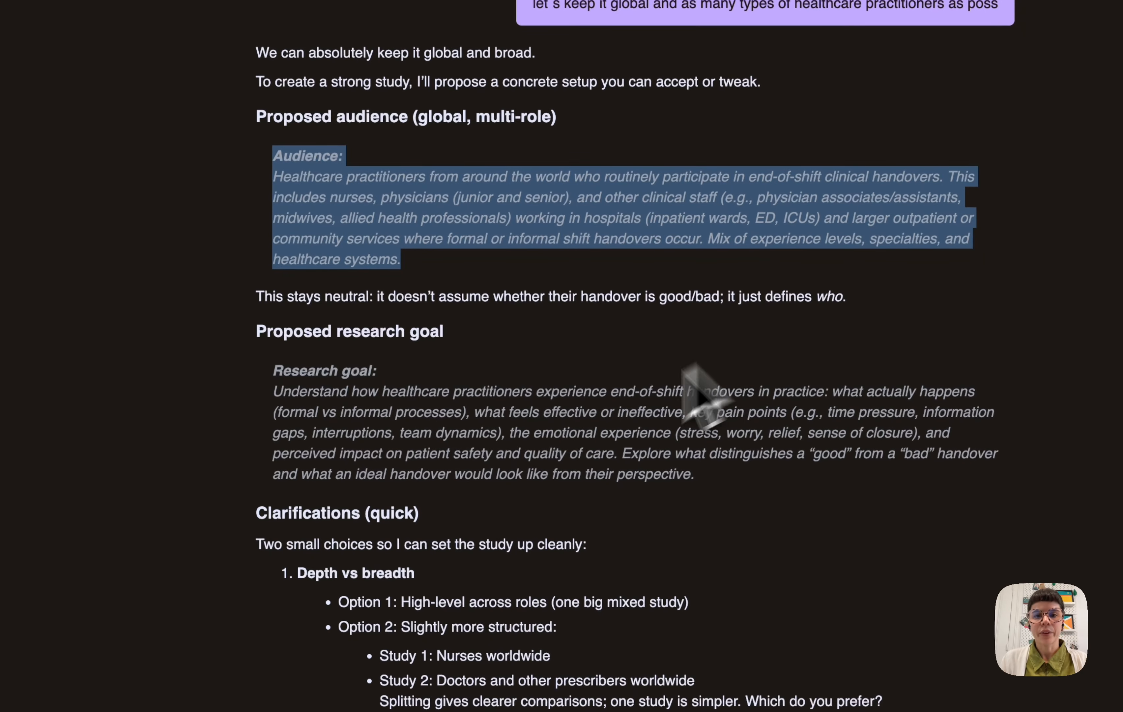
click(466, 553)
drag(275, 376, 879, 474)
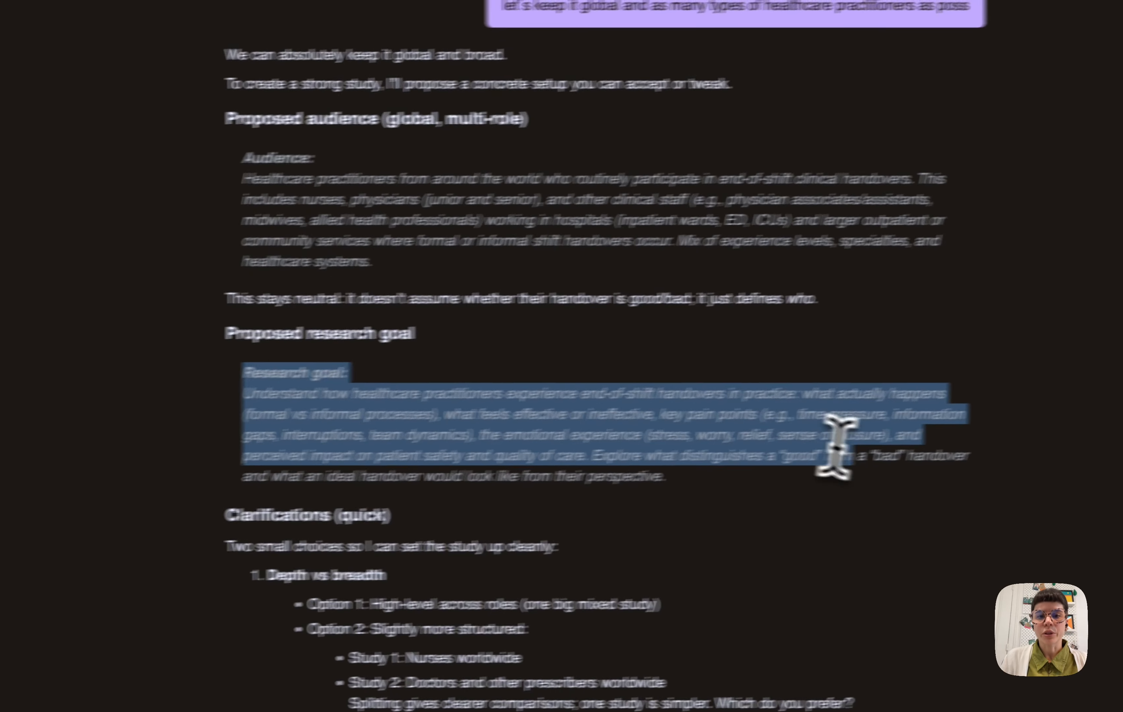
scroll(715, 504, down, 6)
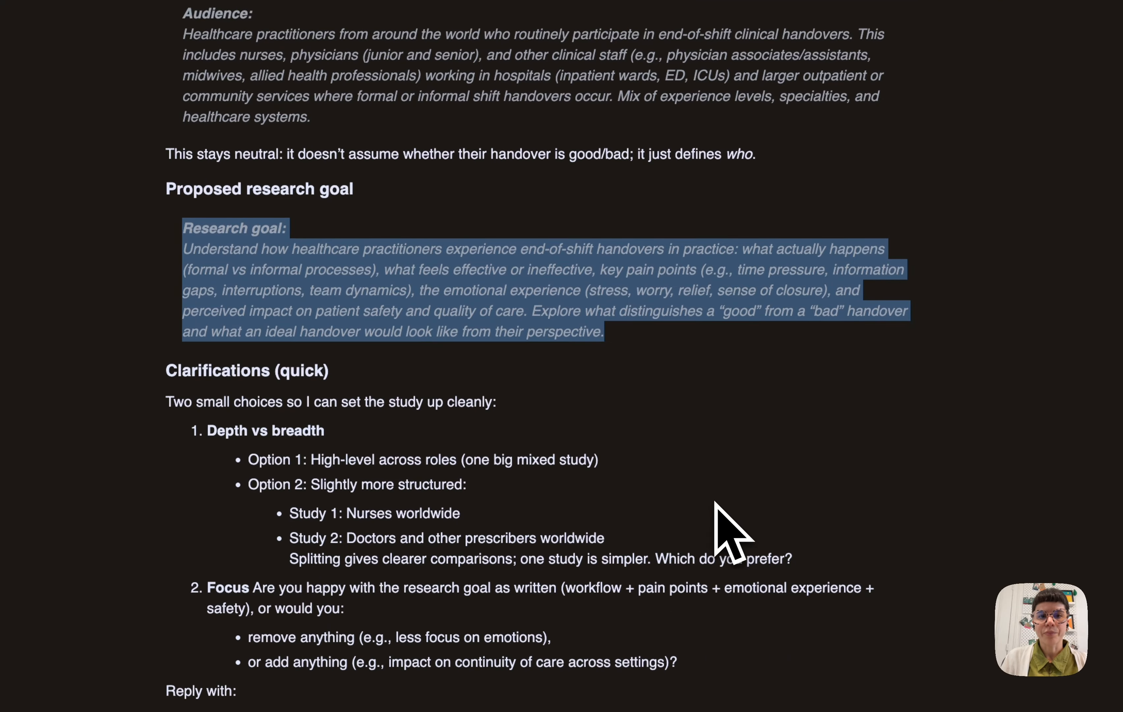
click(371, 269)
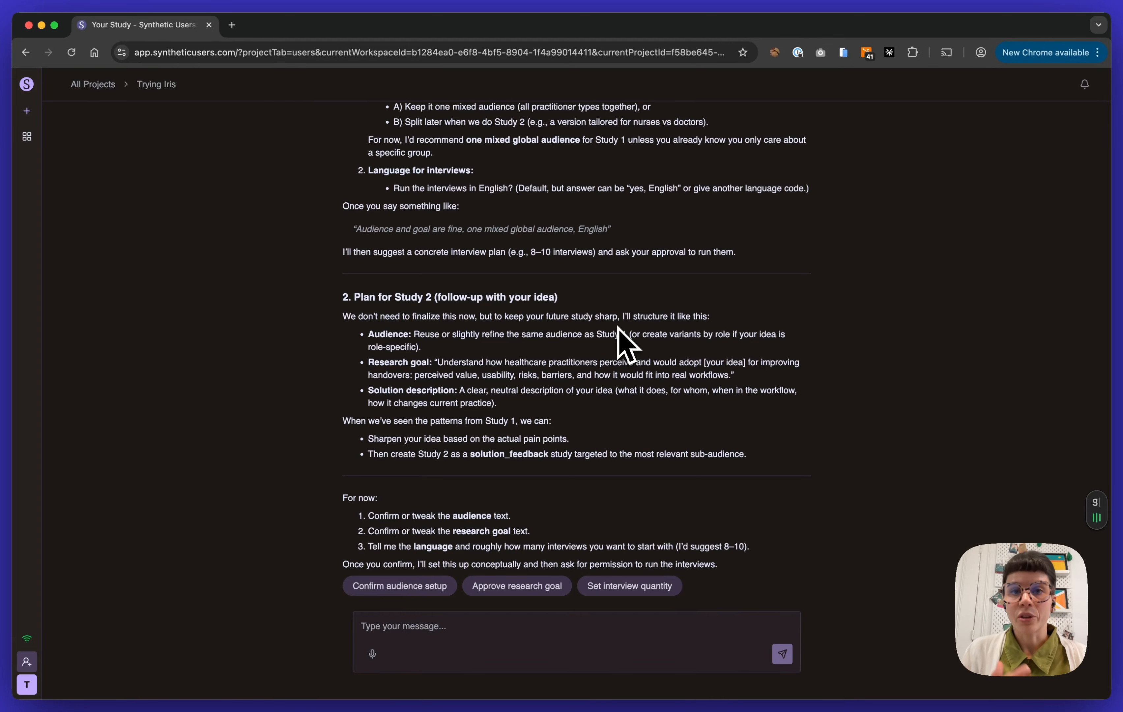
Review the assistant's plan for exploratory Study 1 and concept-test Study 2, including the Study 1 proposal
scroll(728, 298, up, 6)
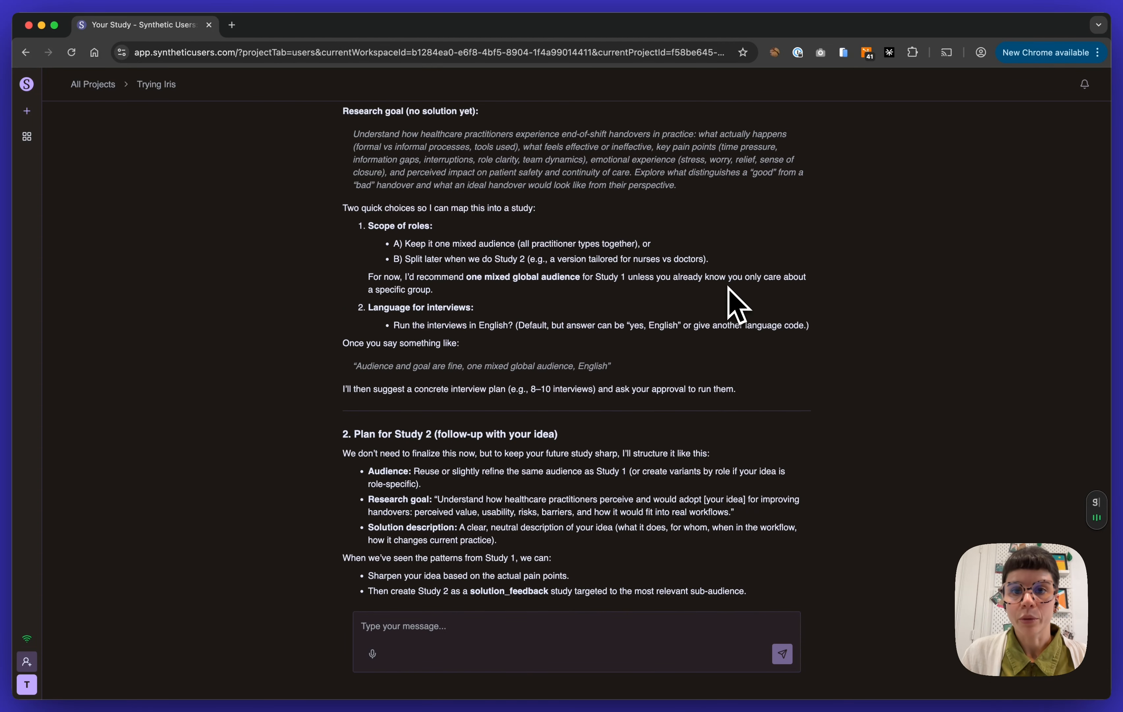
scroll(728, 299, up, 4)
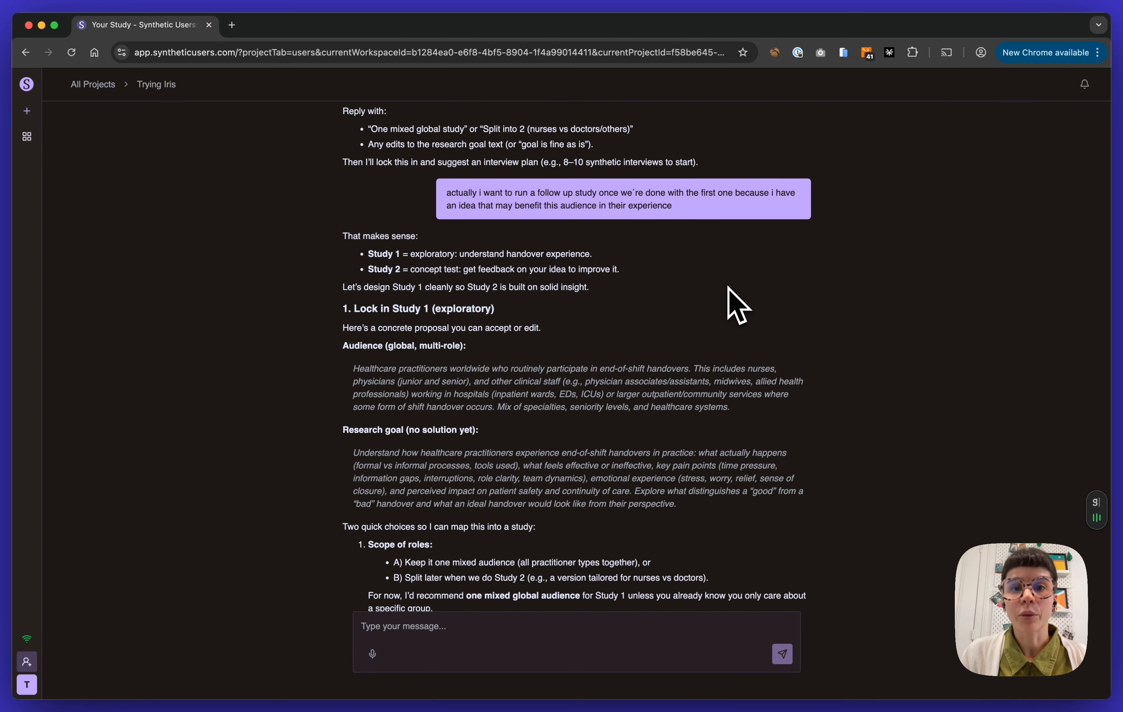
scroll(728, 287, down, 2)
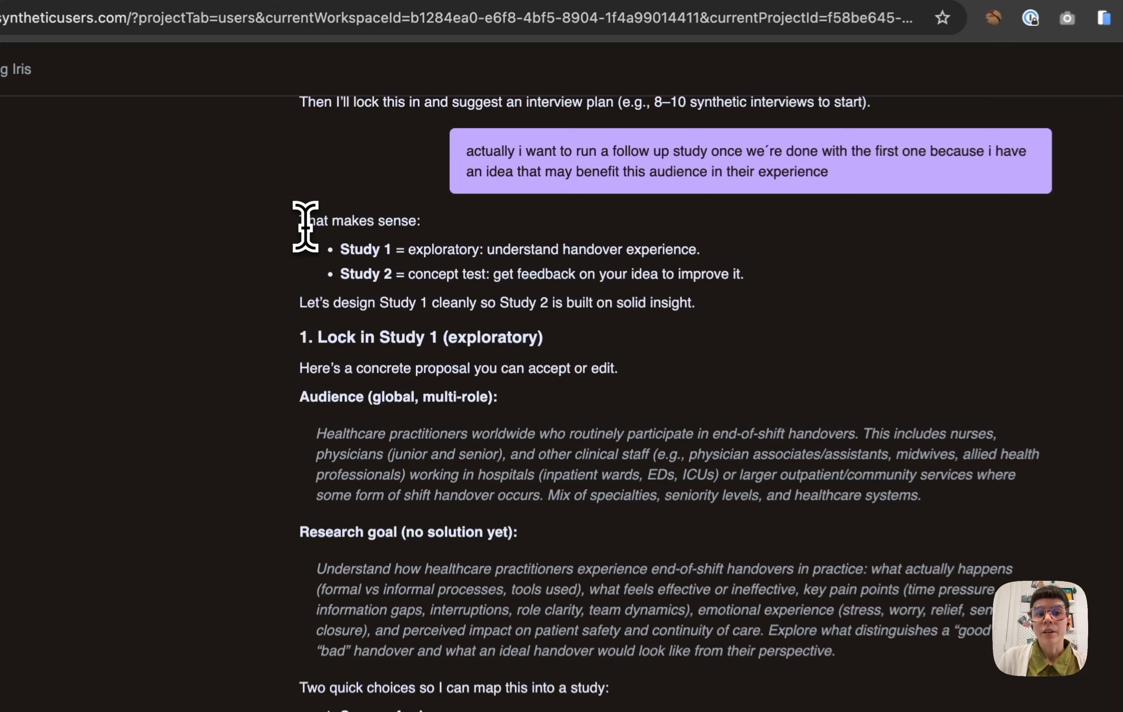
drag(347, 178, 418, 179)
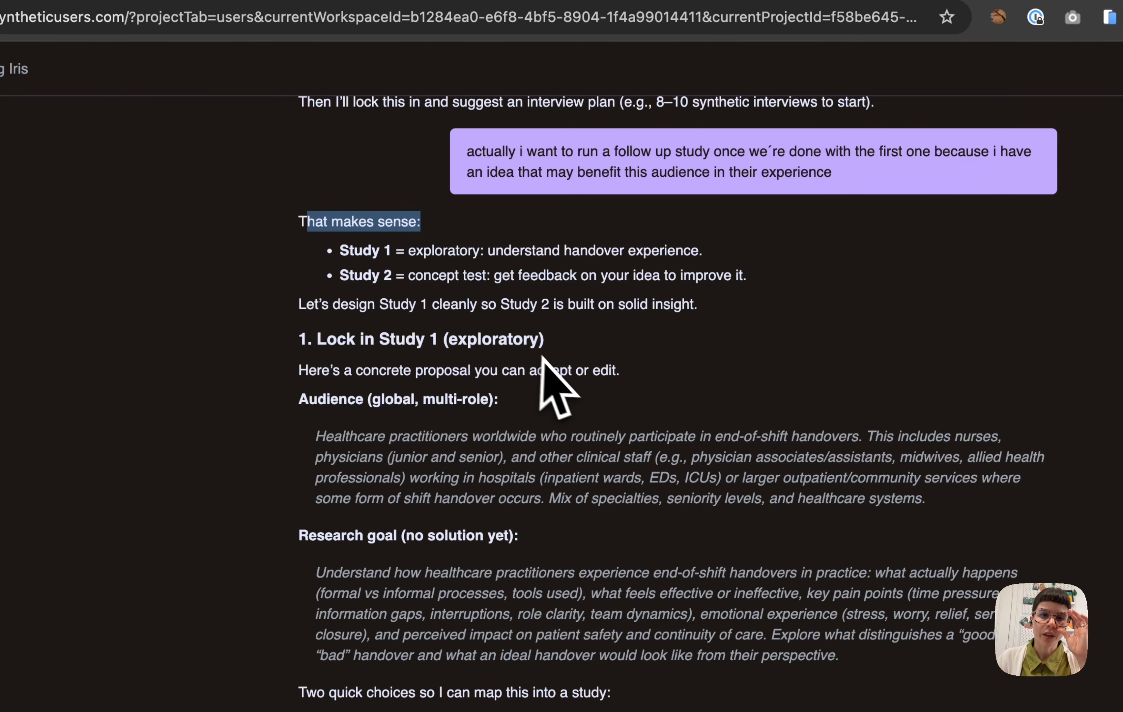
drag(407, 250, 743, 255)
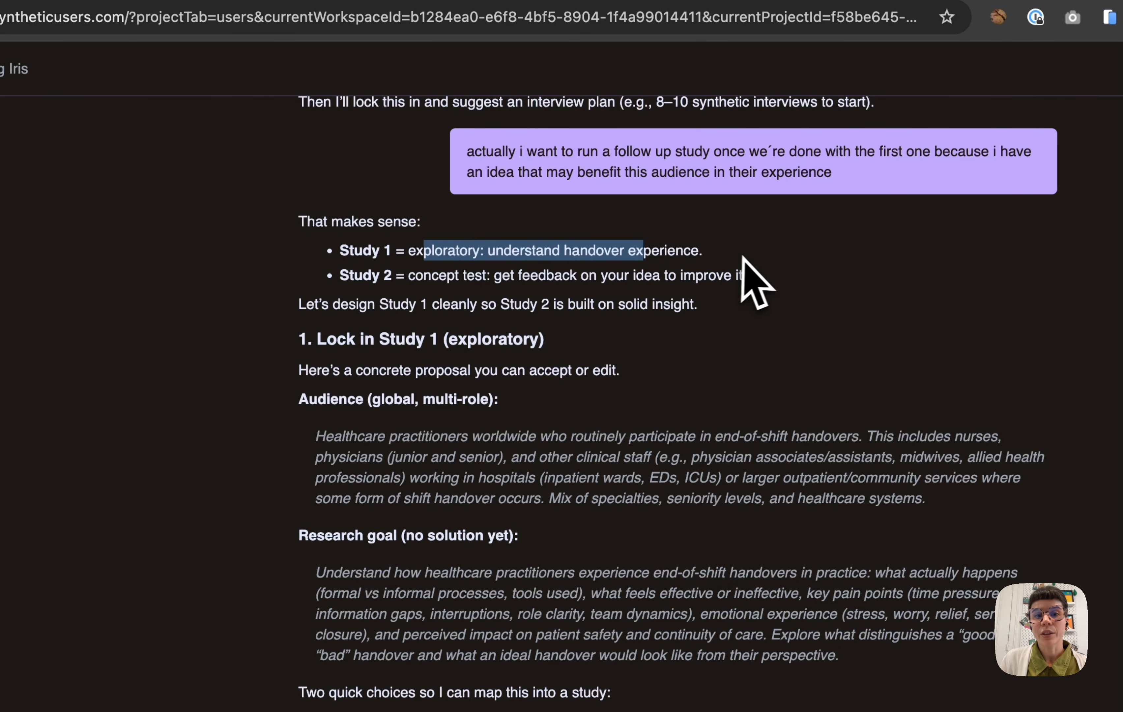
click(748, 257)
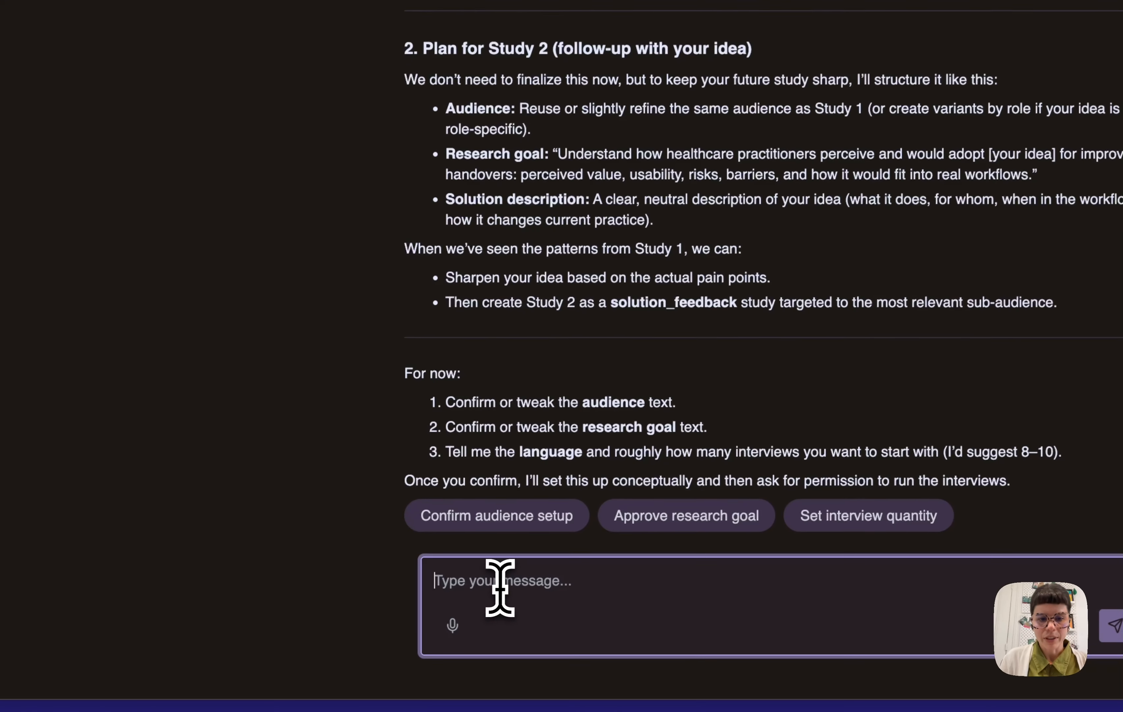
Request a quick Study 1 with 5 users in English, and ask whether Study 2 could interview the exact same synthetic users
click(401, 629)
text(ok )
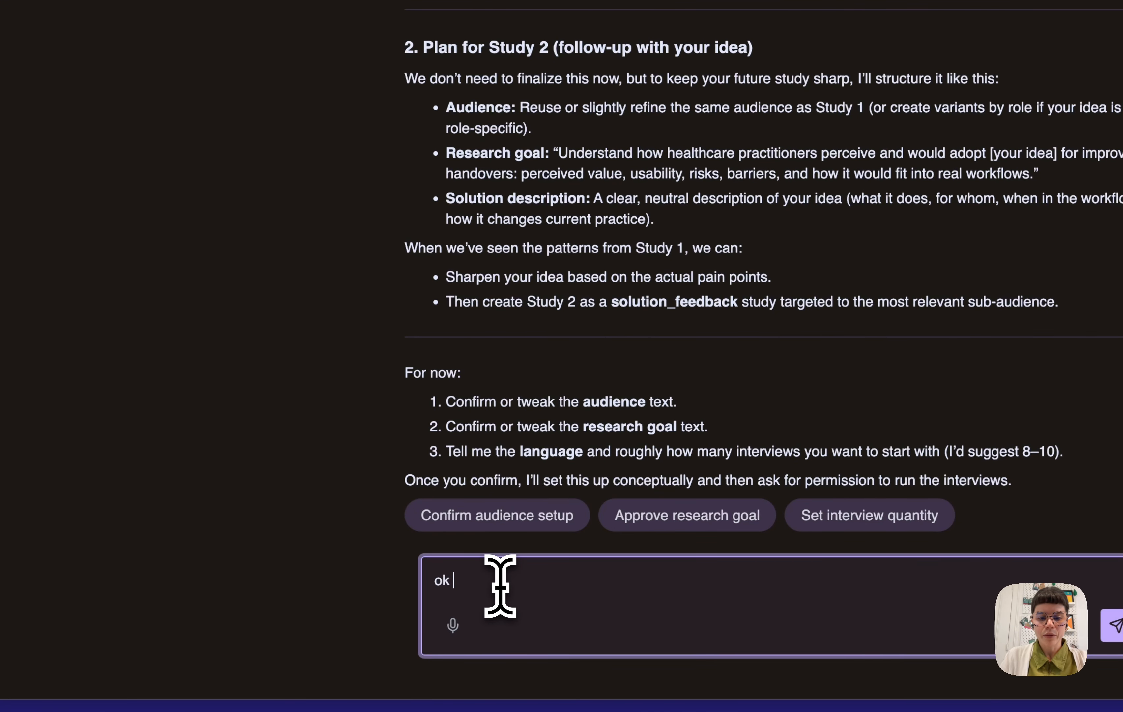
text(for sa)
key(BackSpace)
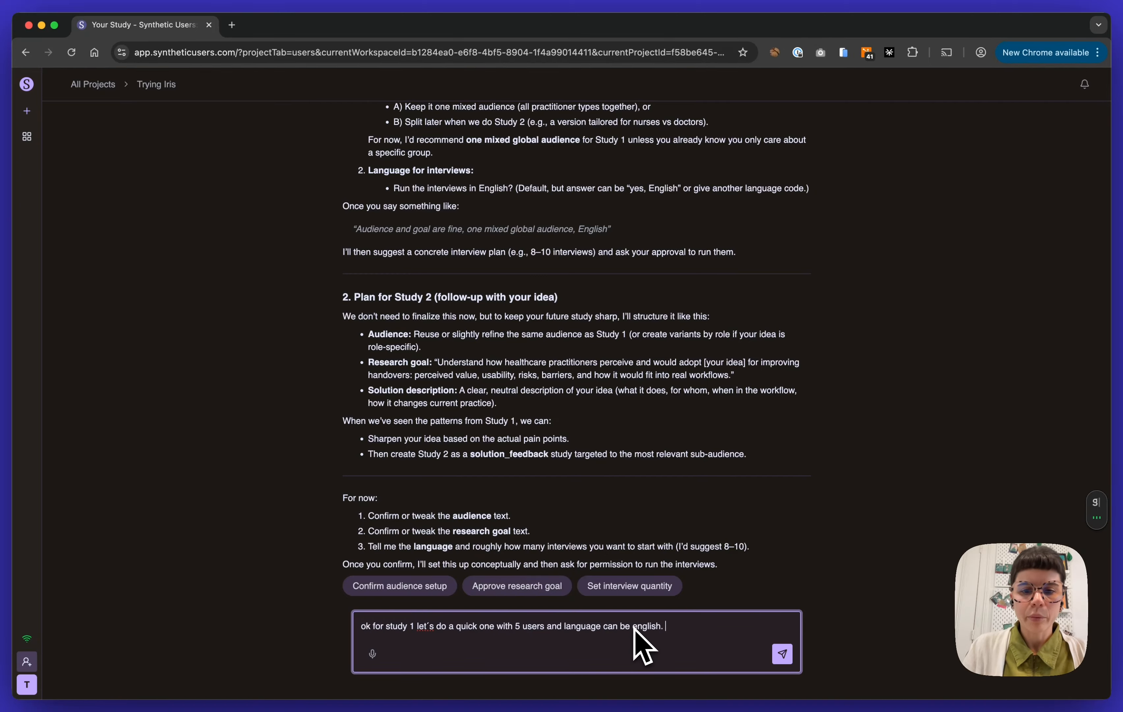
text(2)
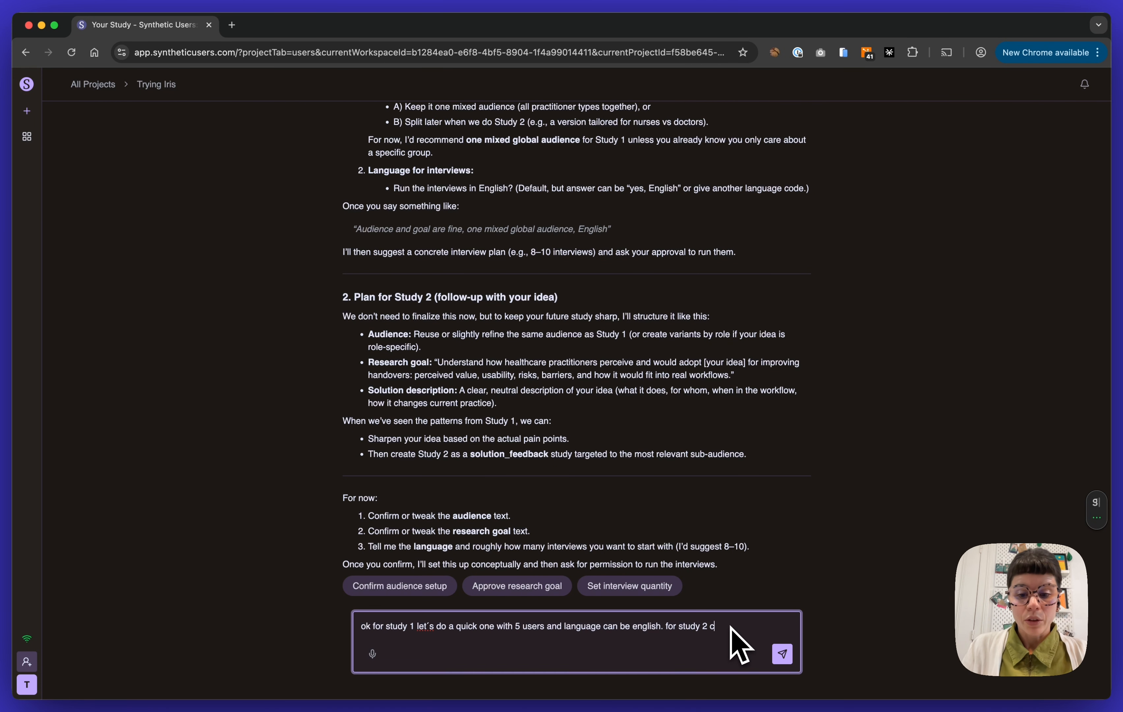
text(could we interview the exact same synthetic users?)
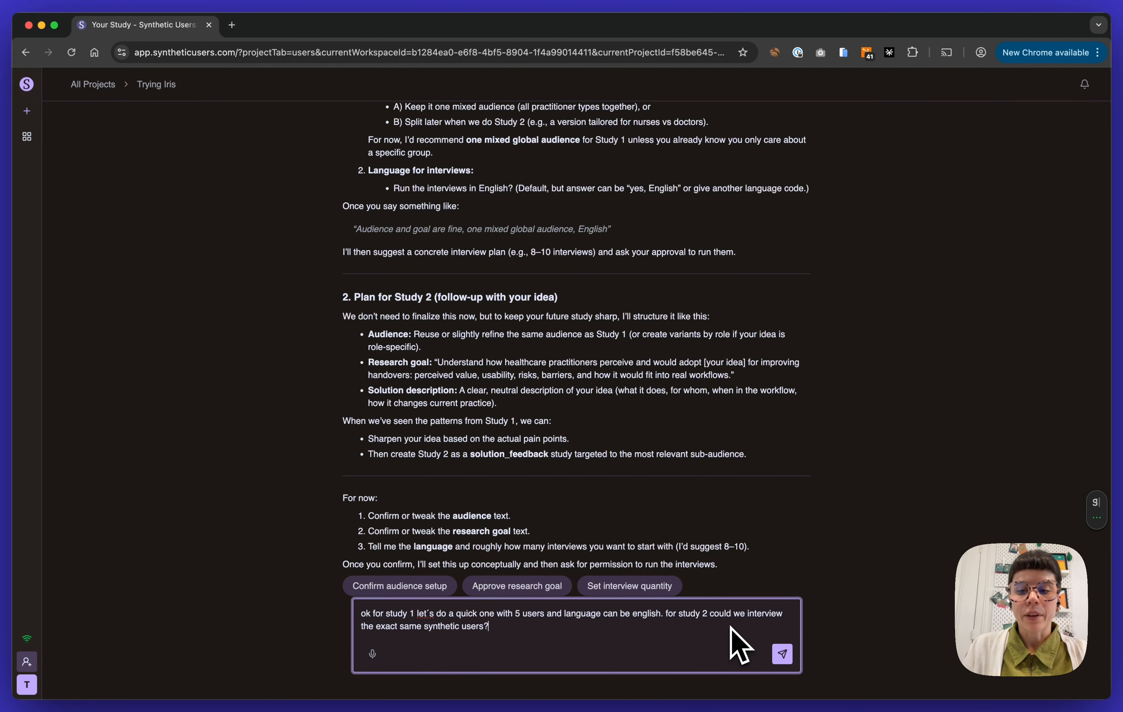
key(Return)
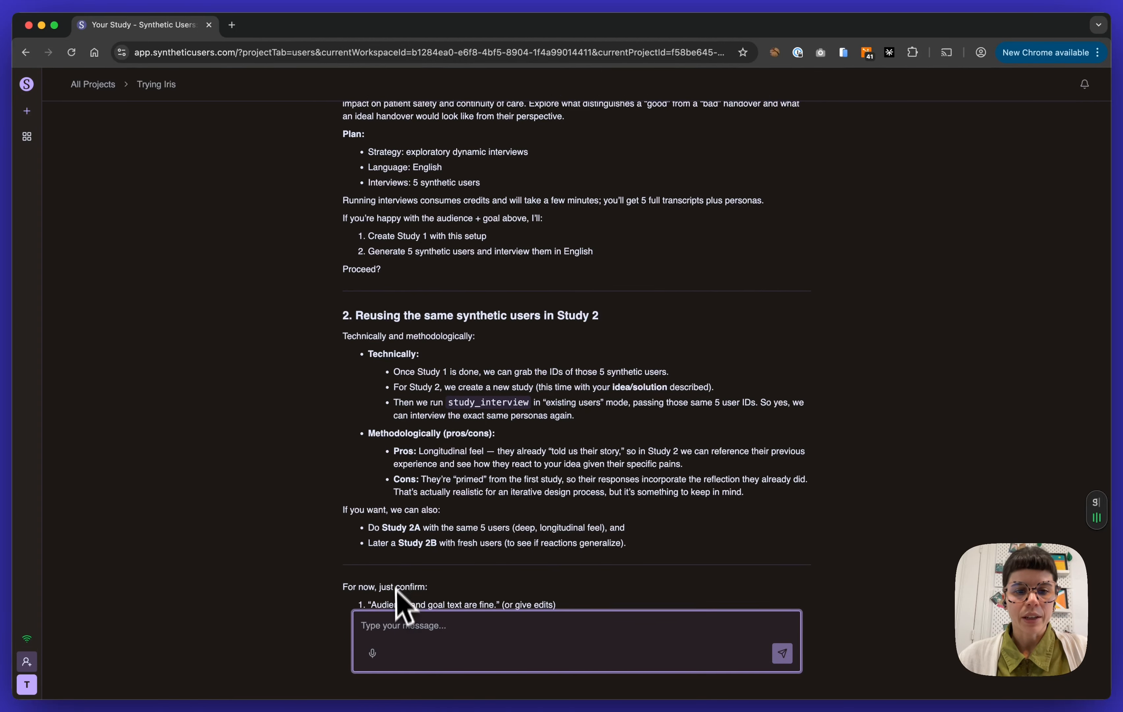
Send the message "go ahead and create study 1. so for study 2 id love to use the same sample group"
text(go ahead)
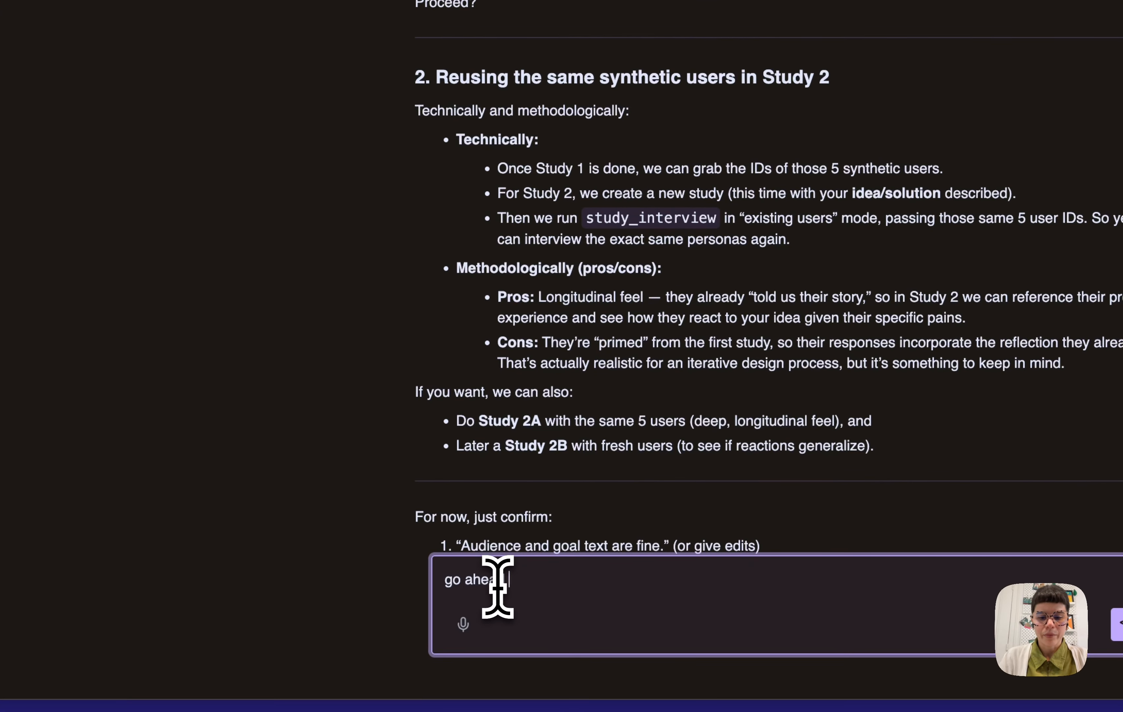
text( and create study 1.)
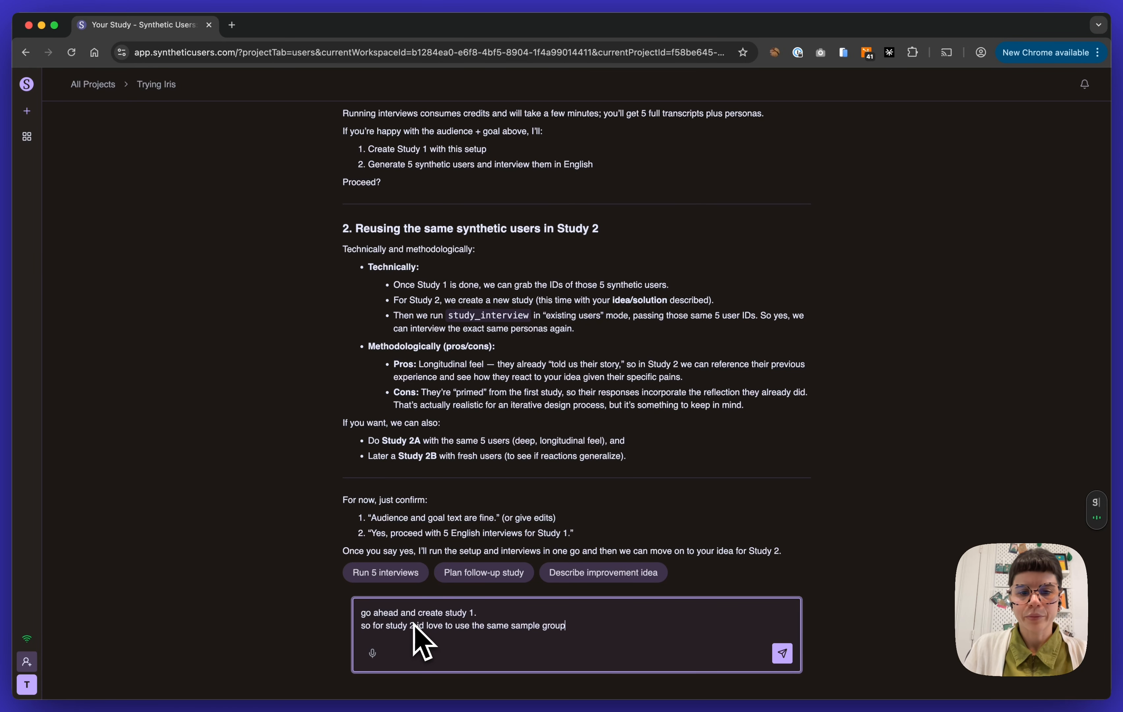
key(Return)
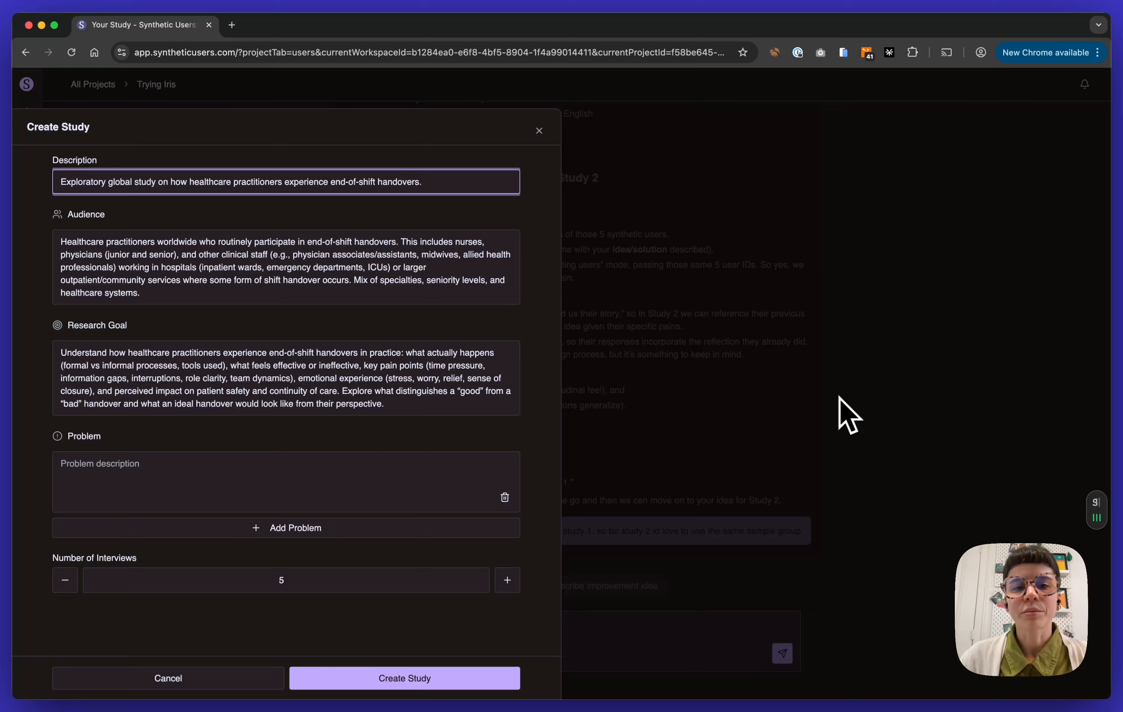
Create the exploratory end-of-shift handover study from the prefilled setup with 5 interviews, and run it
click(386, 402)
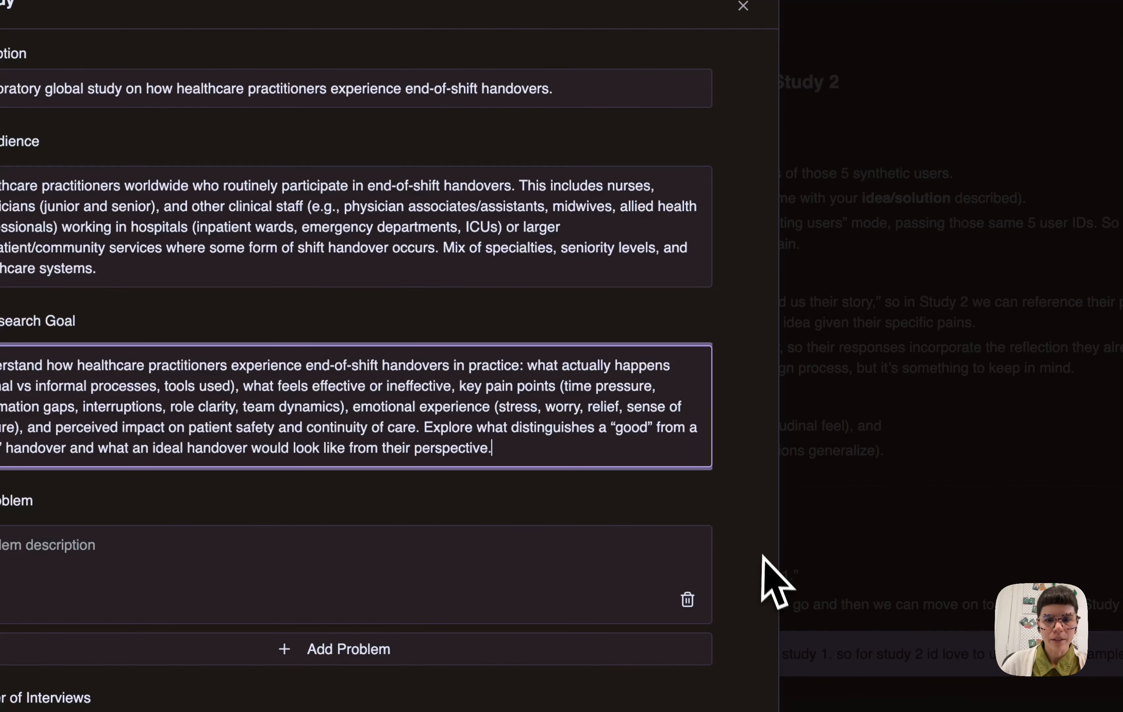
click(762, 556)
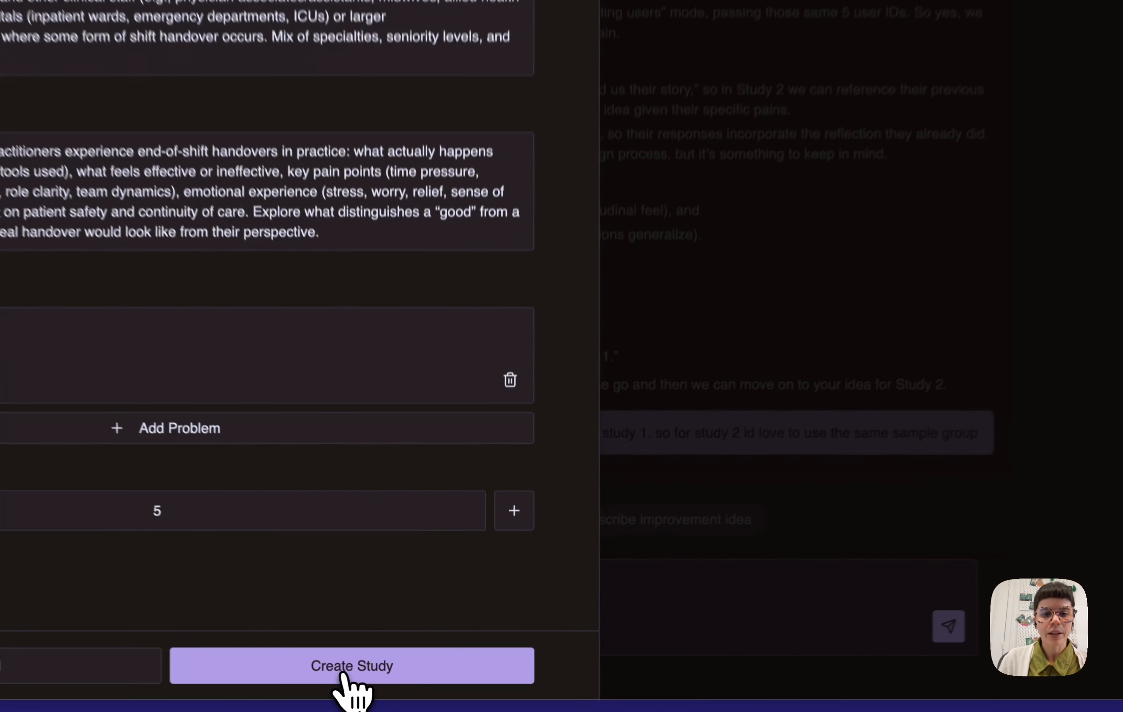
click(400, 680)
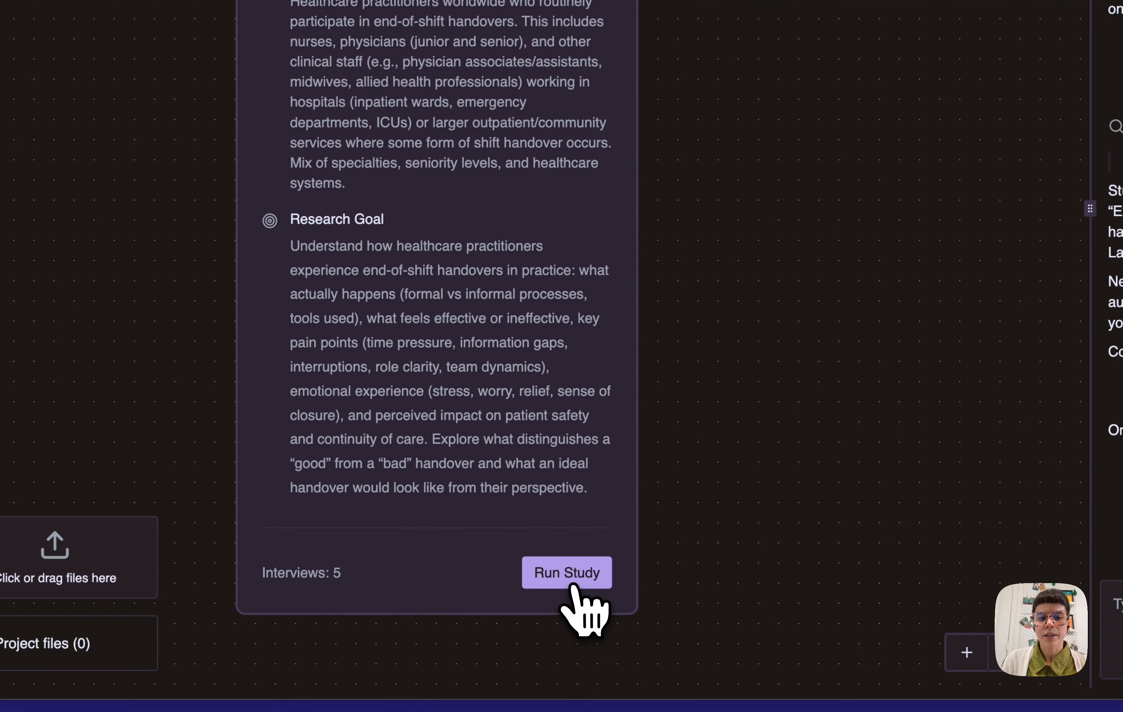
click(571, 586)
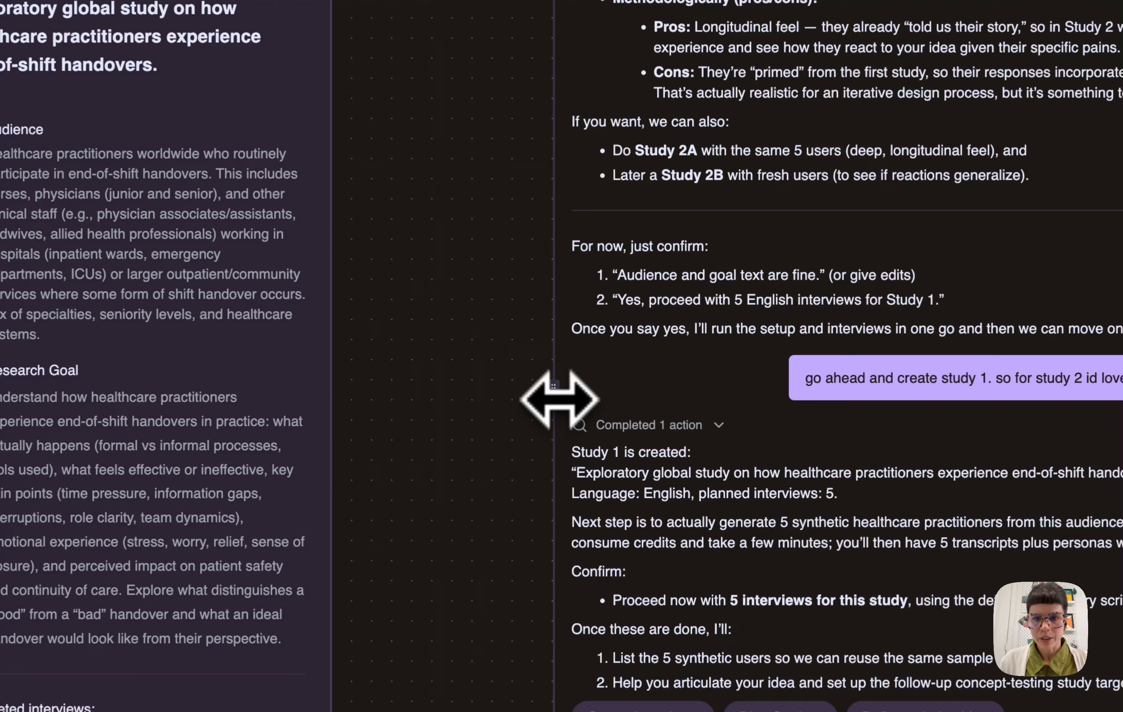
Send the message "id like a quick summary of the findings before we go ahead with study 2 please"
drag(559, 399, 537, 387)
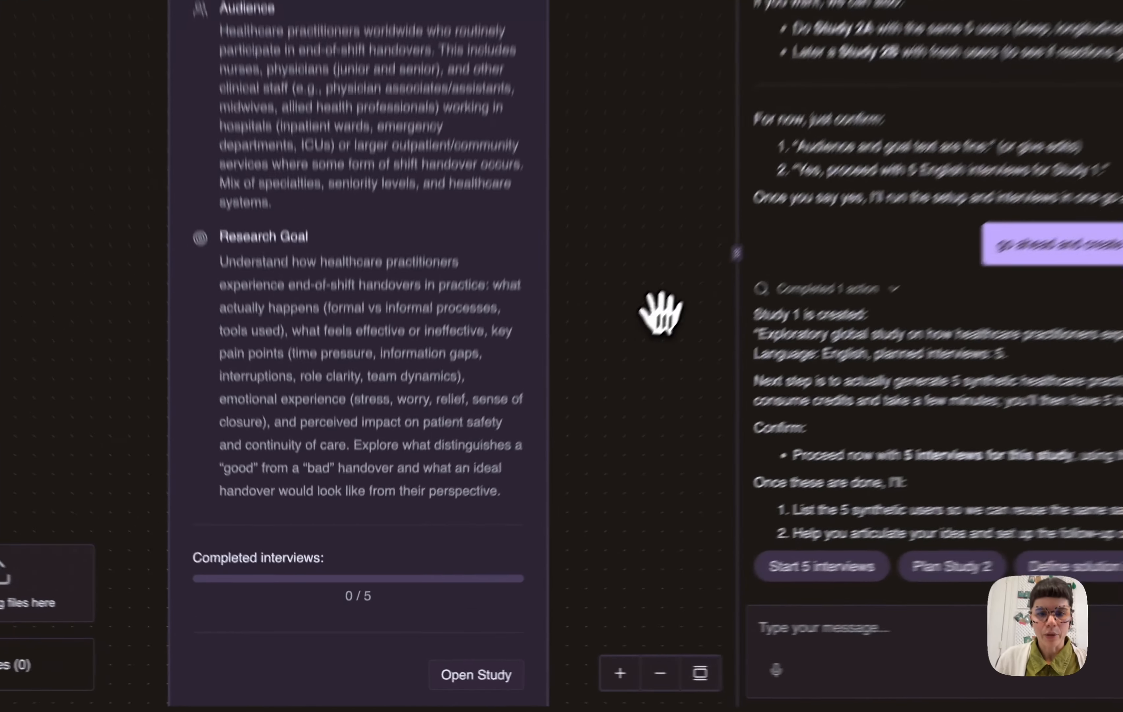
drag(551, 429, 497, 419)
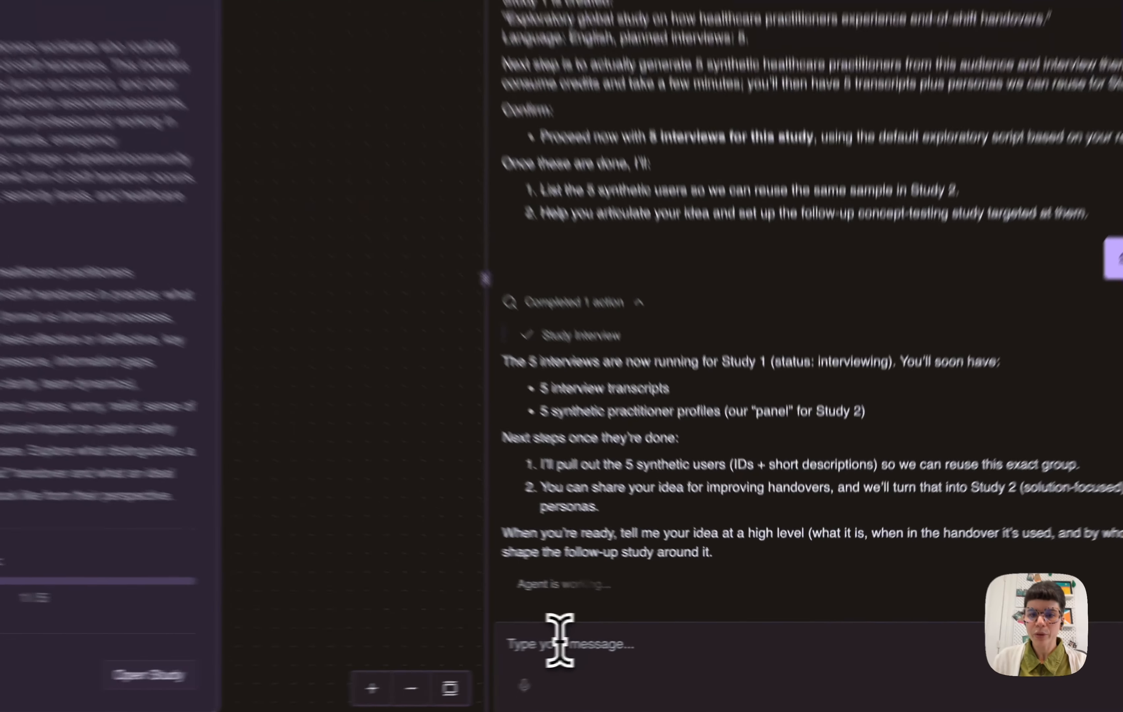
click(646, 642)
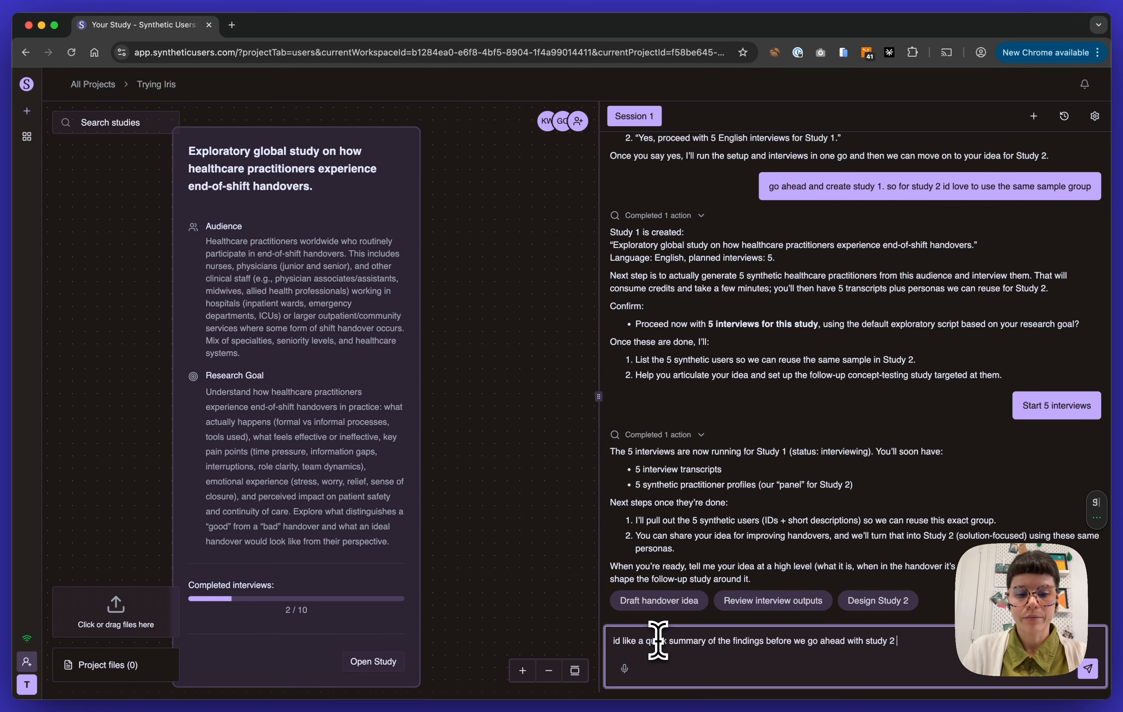
key(Return)
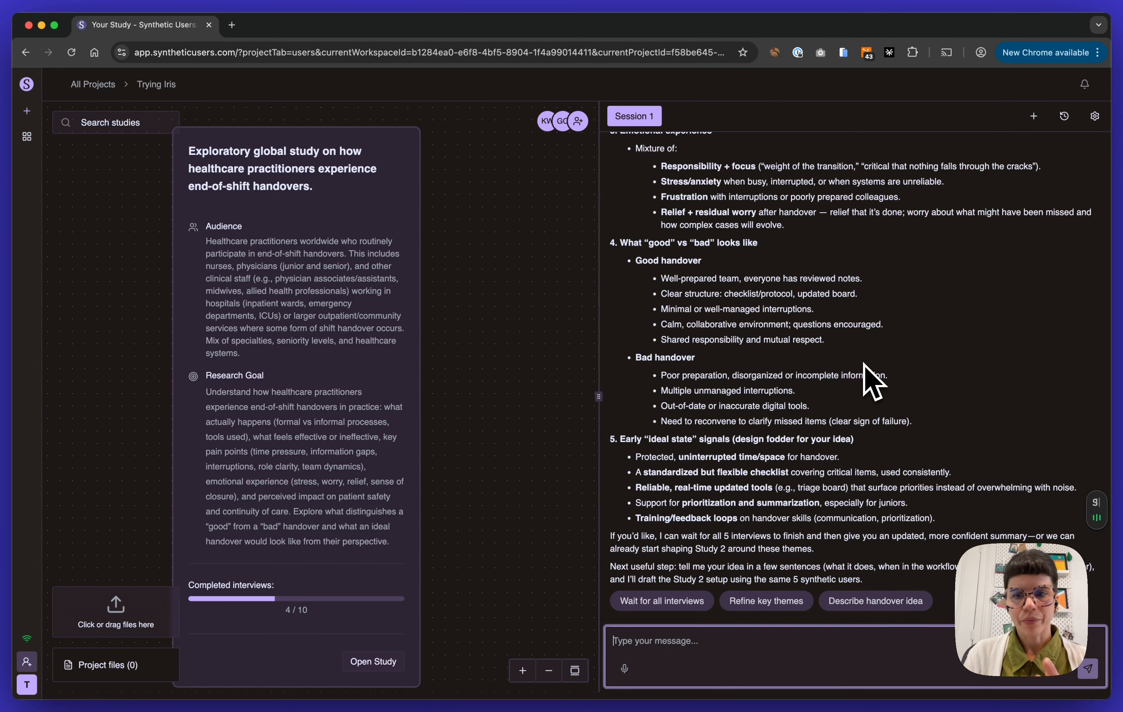
Read through the assistant's early findings summary, from handover practice and pain points to the ideal-state signals
scroll(908, 358, up, 5)
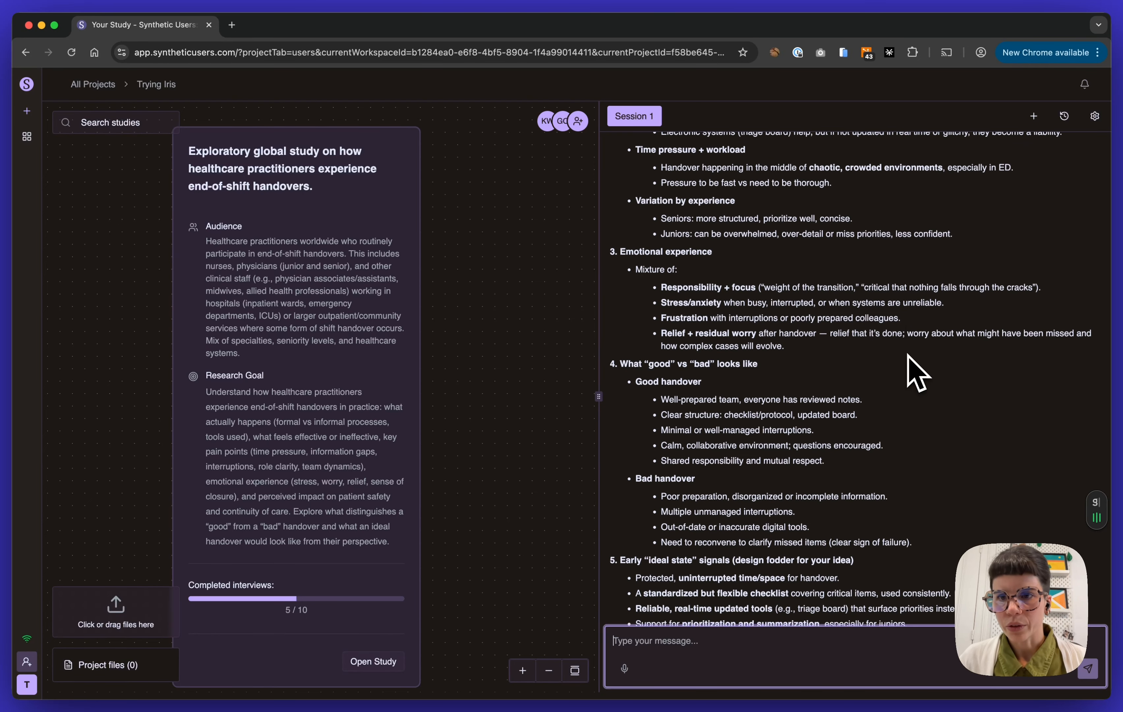
scroll(910, 372, up, 8)
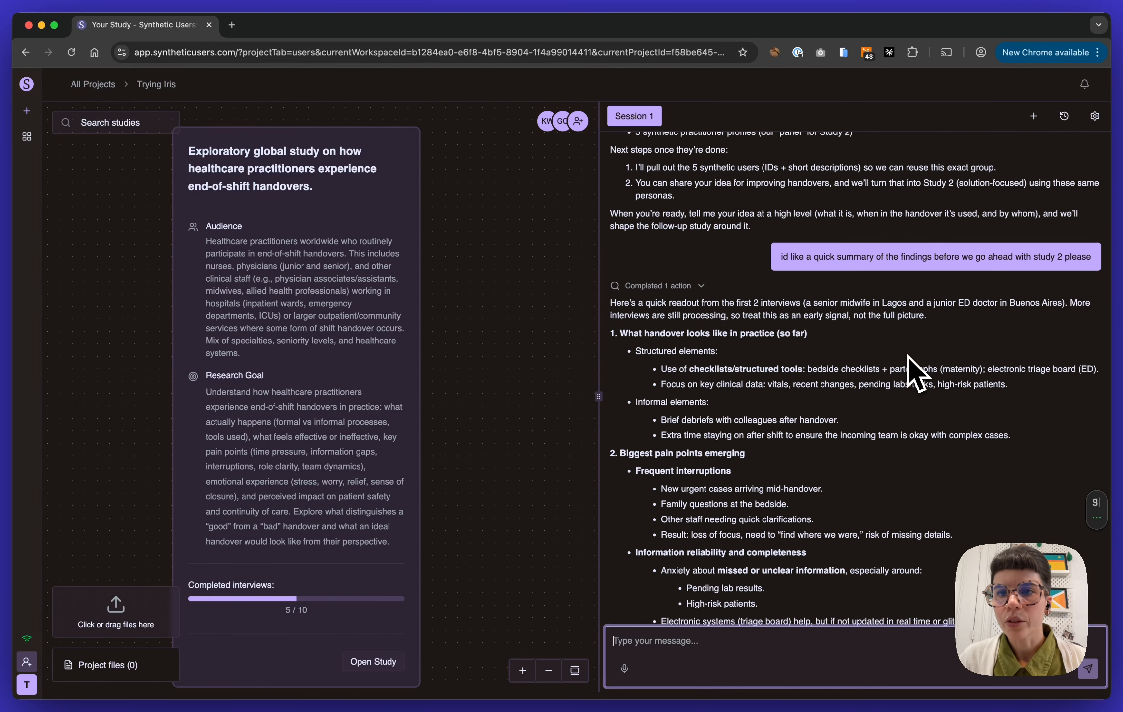
scroll(916, 372, down, 5)
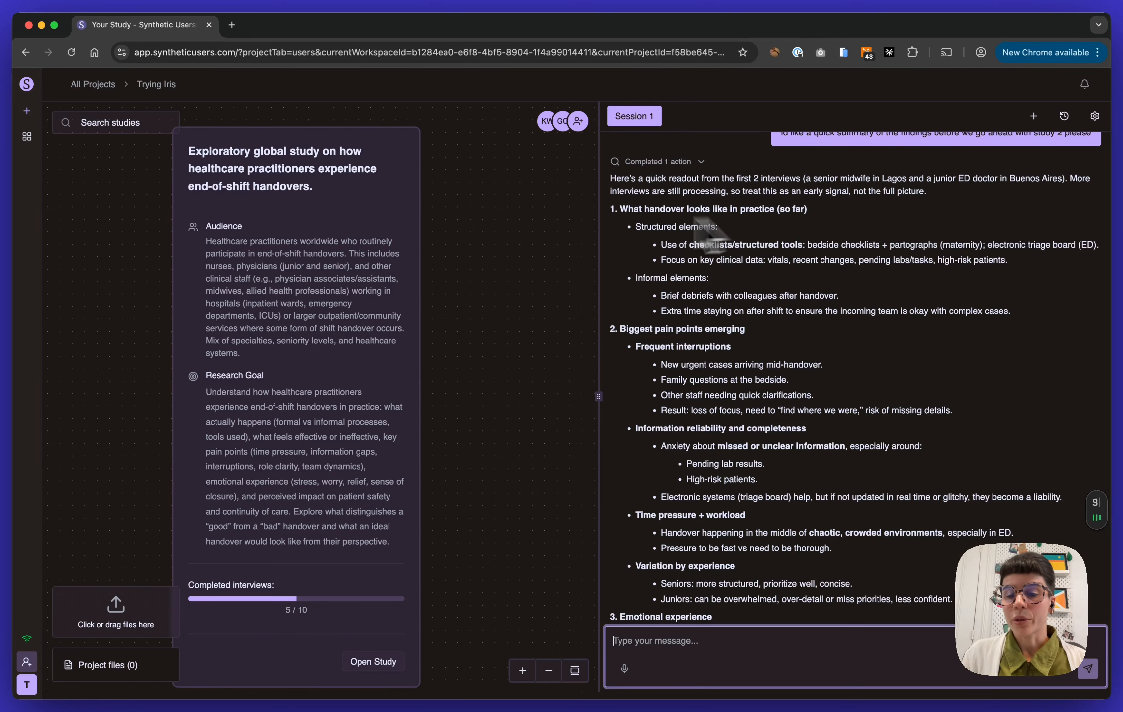
scroll(813, 360, down, 3)
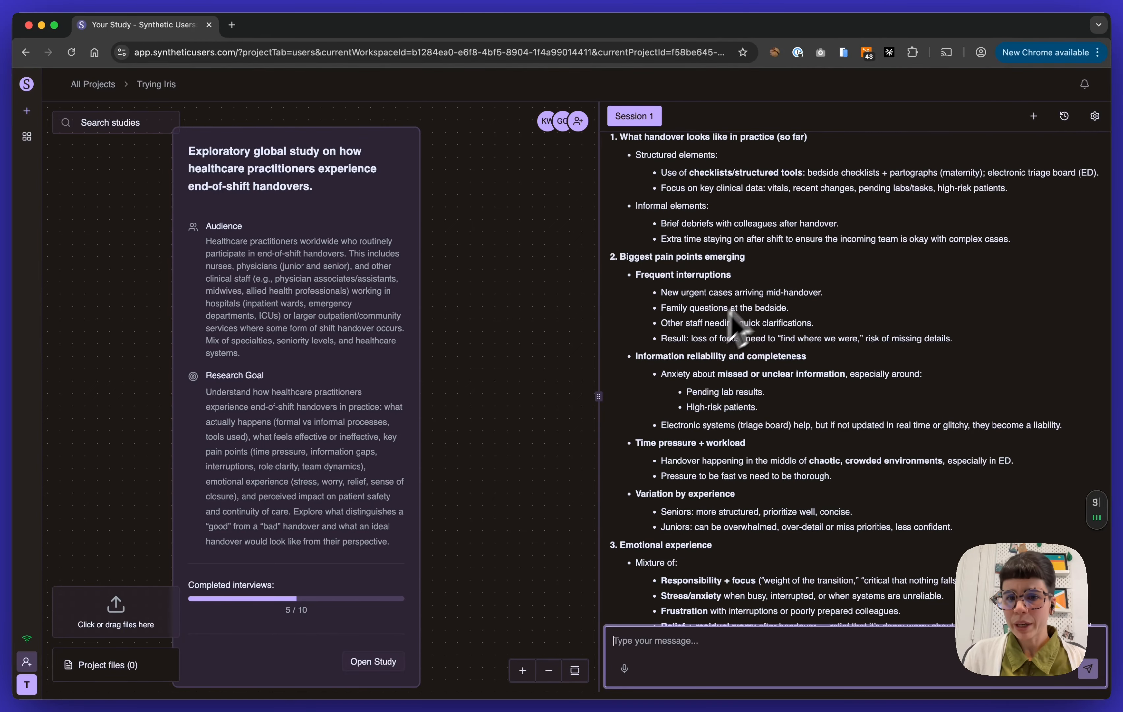
scroll(777, 385, down, 3)
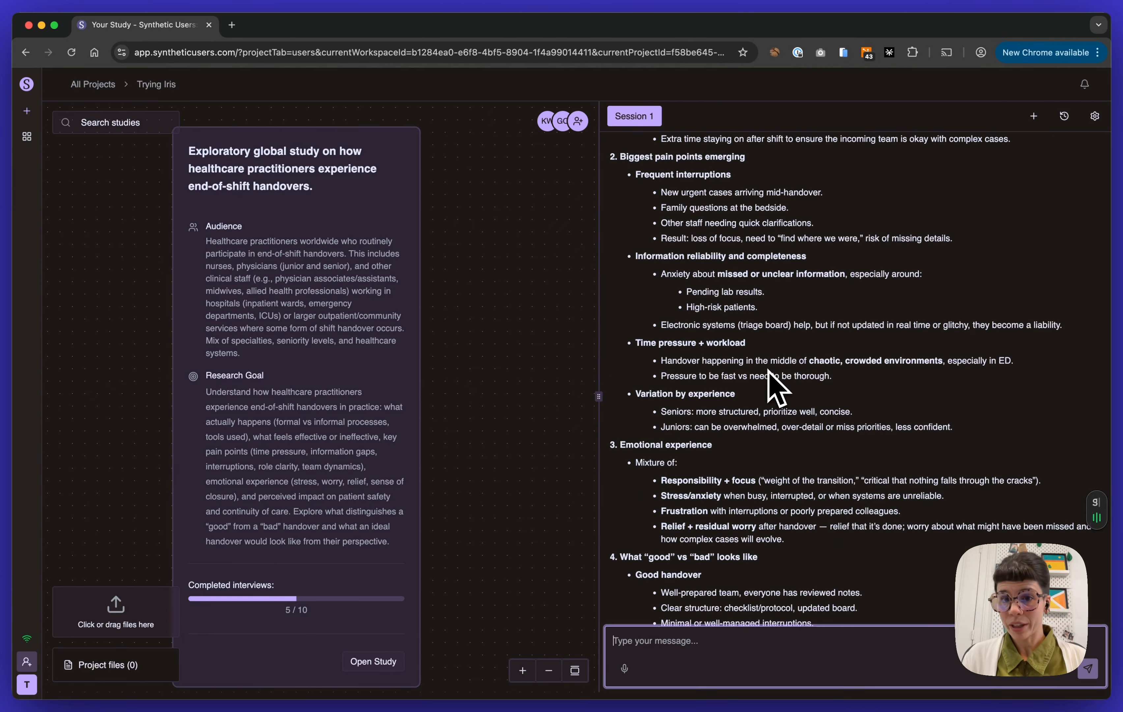
scroll(768, 371, down, 5)
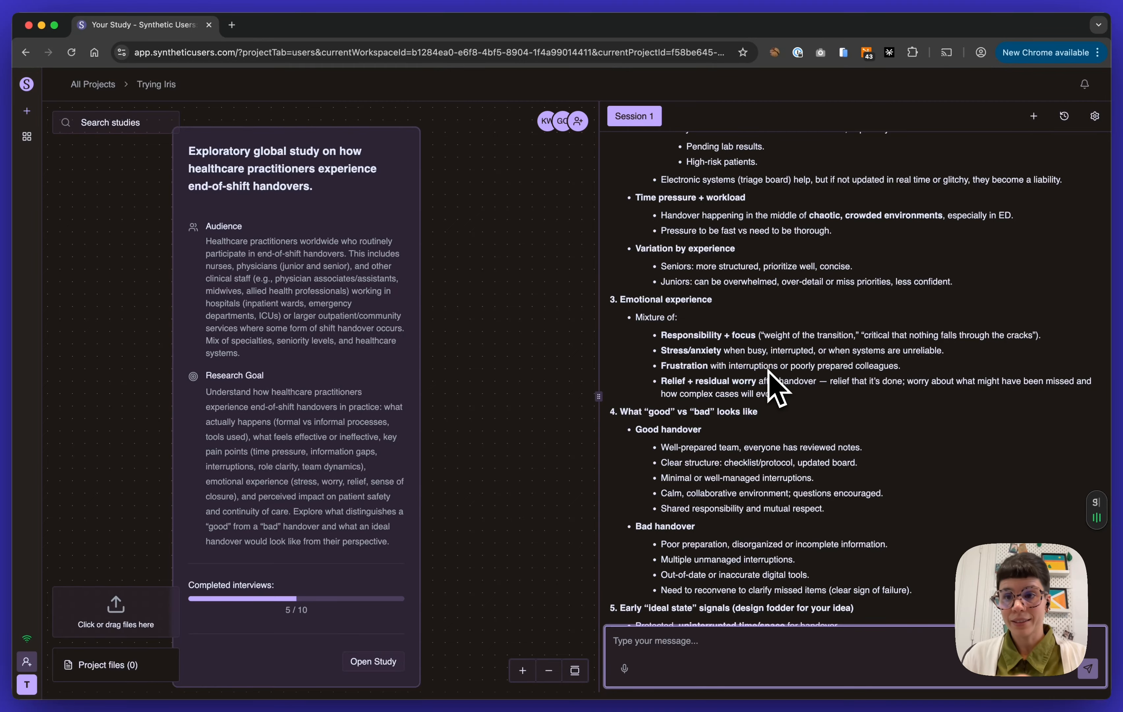
scroll(776, 386, down, 5)
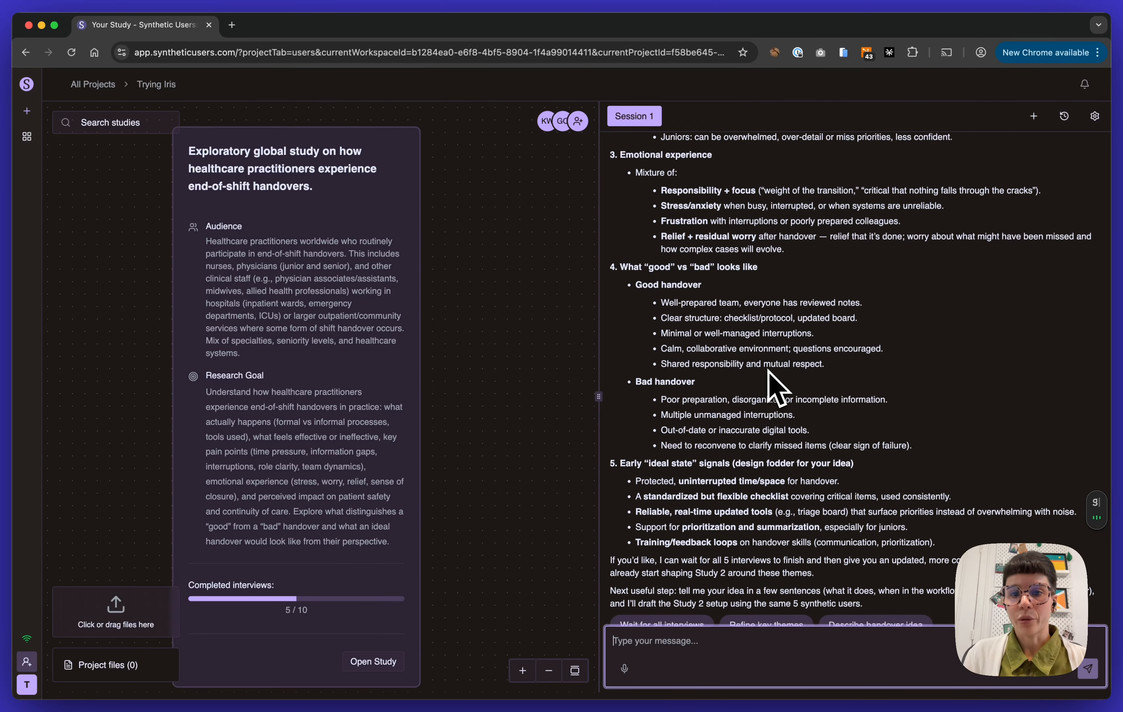
scroll(776, 386, down, 2)
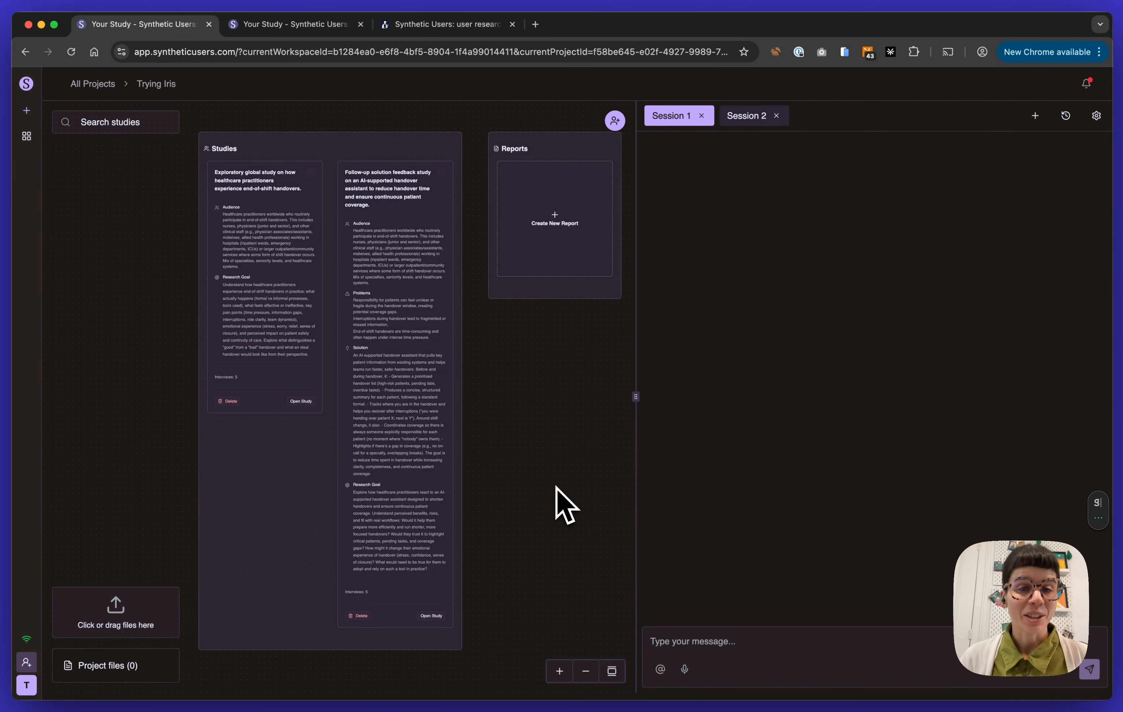
Review the prefilled follow-up study on the AI-supported handover assistant, covering its audience, research goal, problems and solution
click(289, 26)
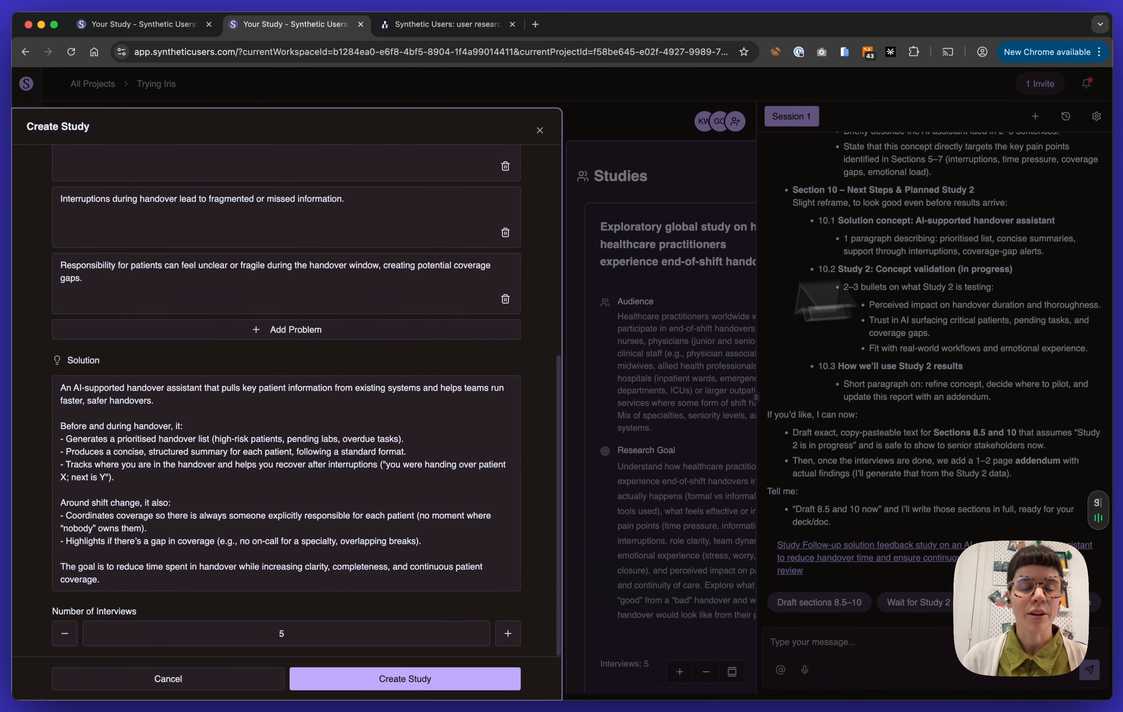
scroll(331, 297, up, 10)
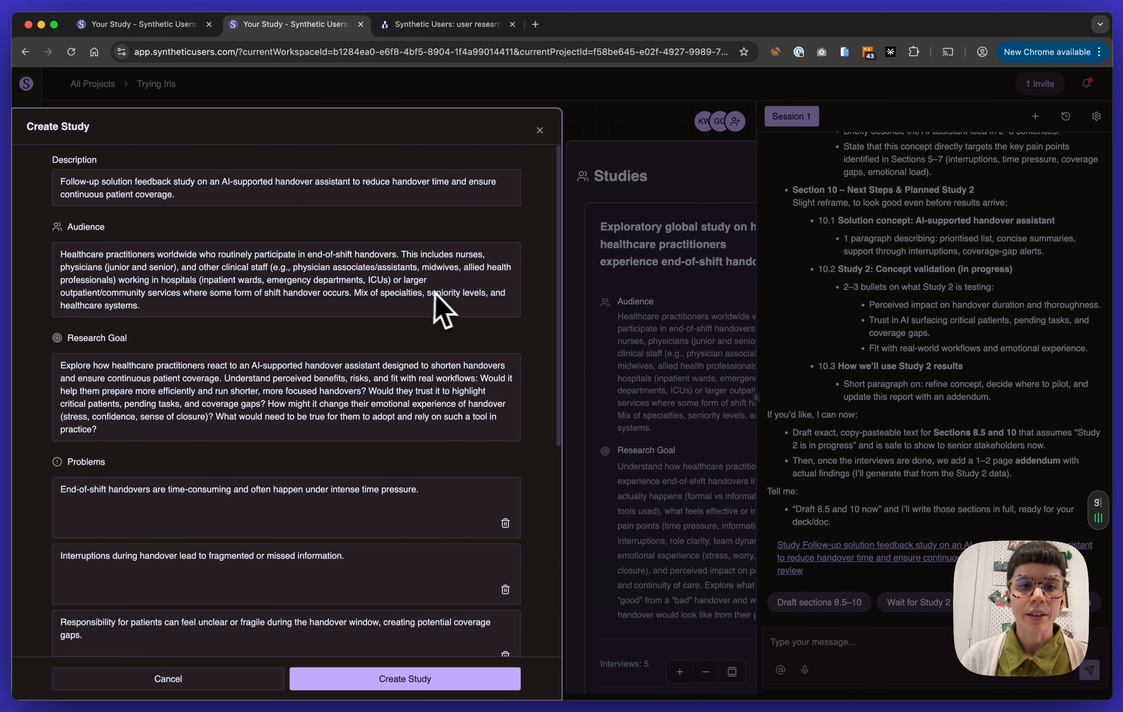
scroll(218, 422, down, 2)
scroll(219, 426, down, 5)
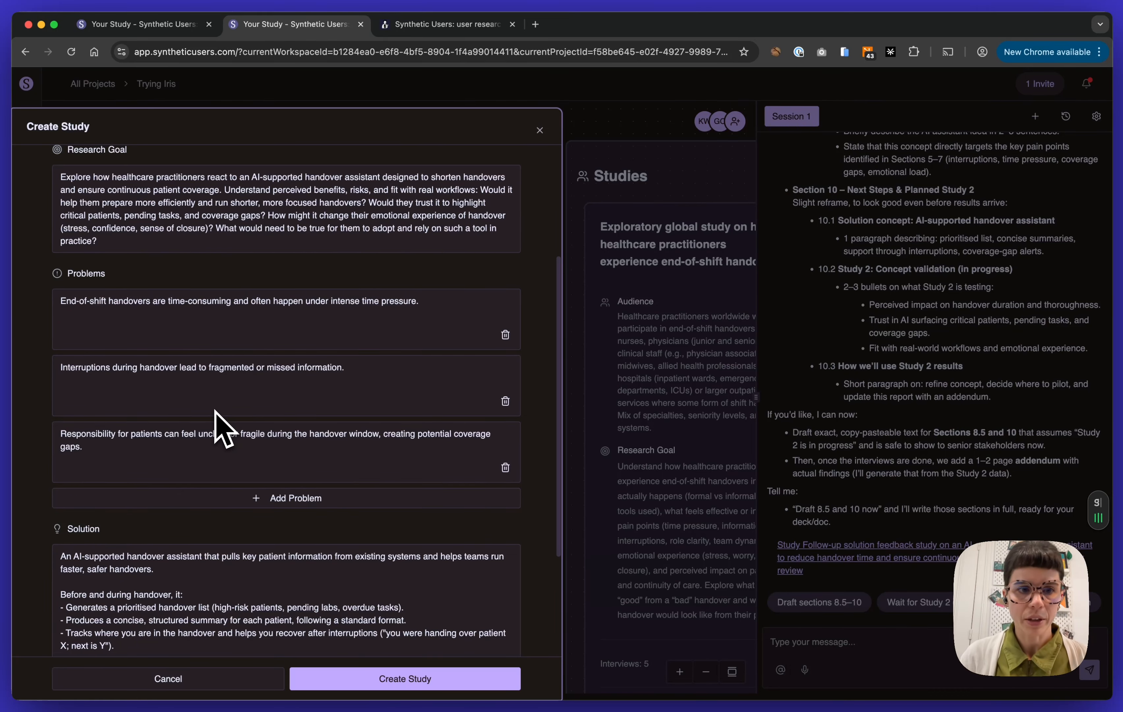
scroll(220, 426, down, 6)
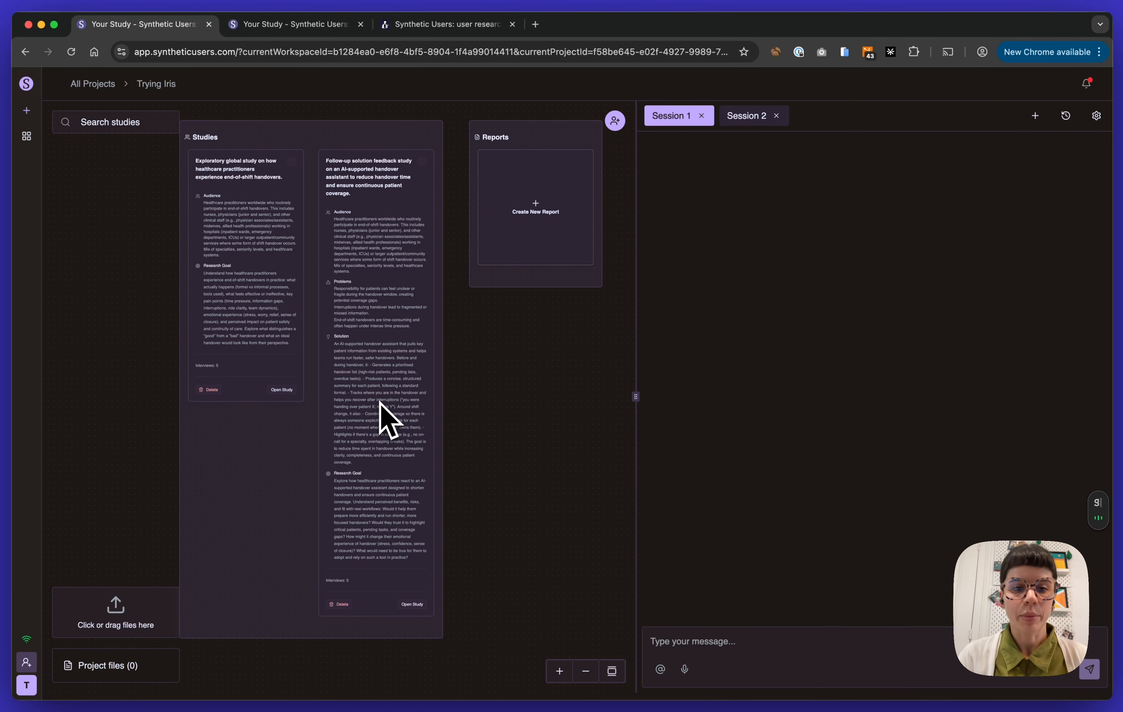
Select both the exploratory handover study and the follow-up solution feedback study, and create a combined report from them
scroll(310, 306, up, 4)
scroll(311, 303, up, 1)
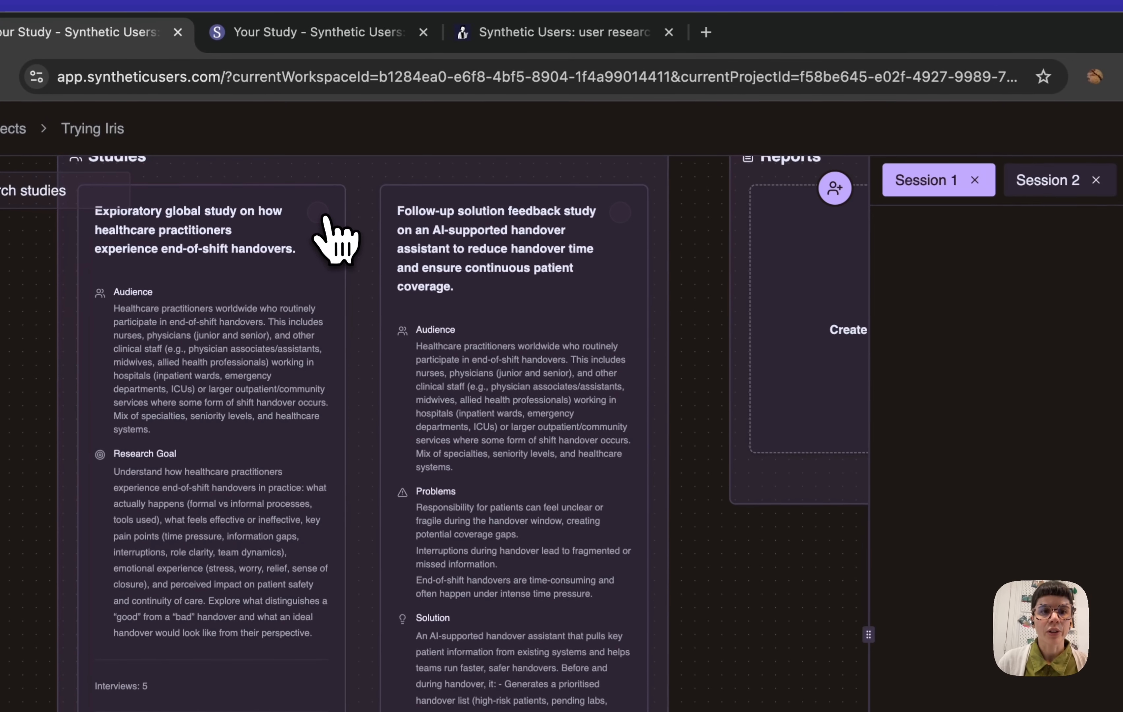
click(323, 217)
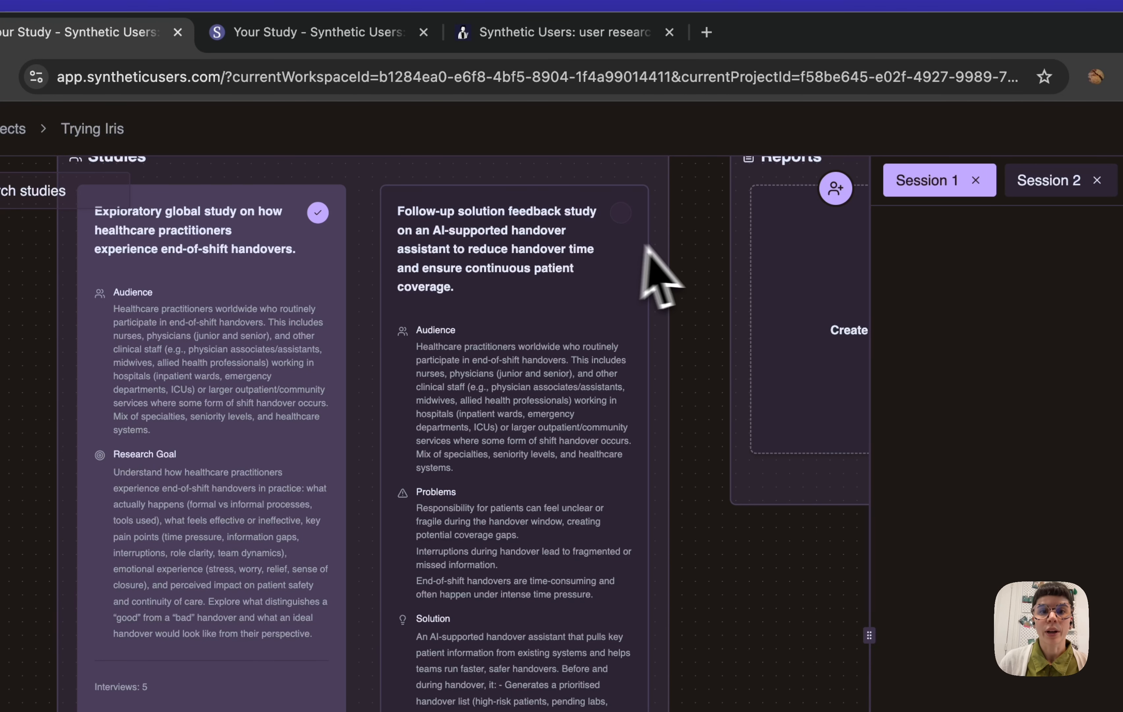
click(619, 214)
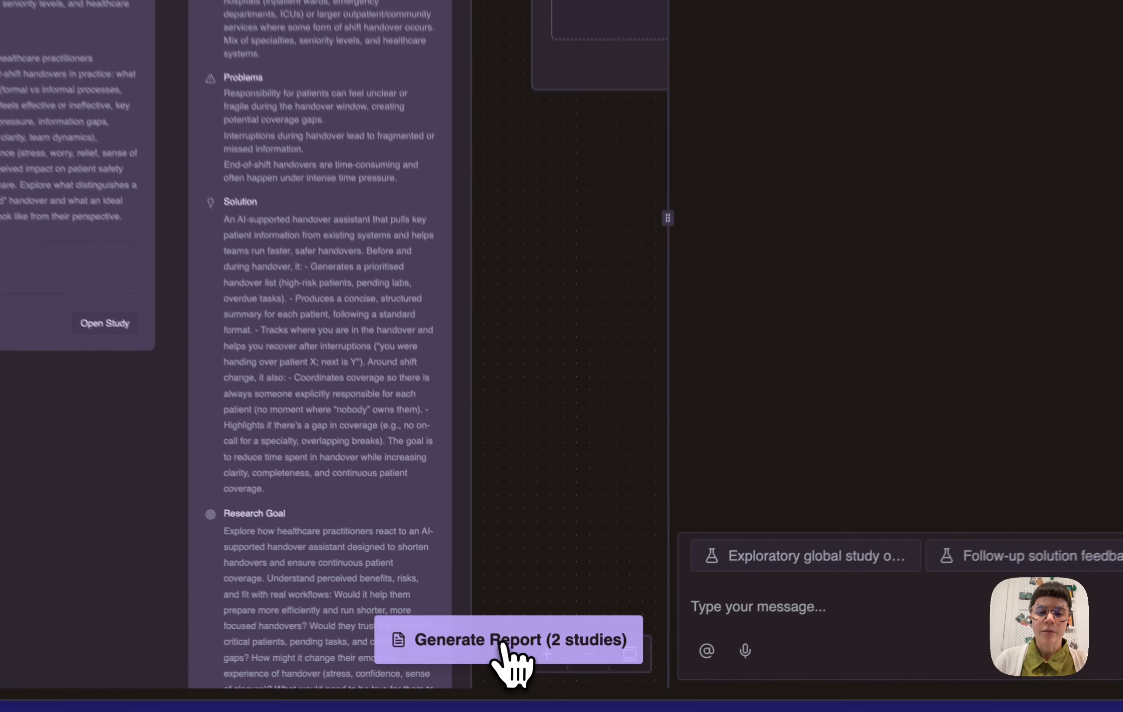
click(511, 664)
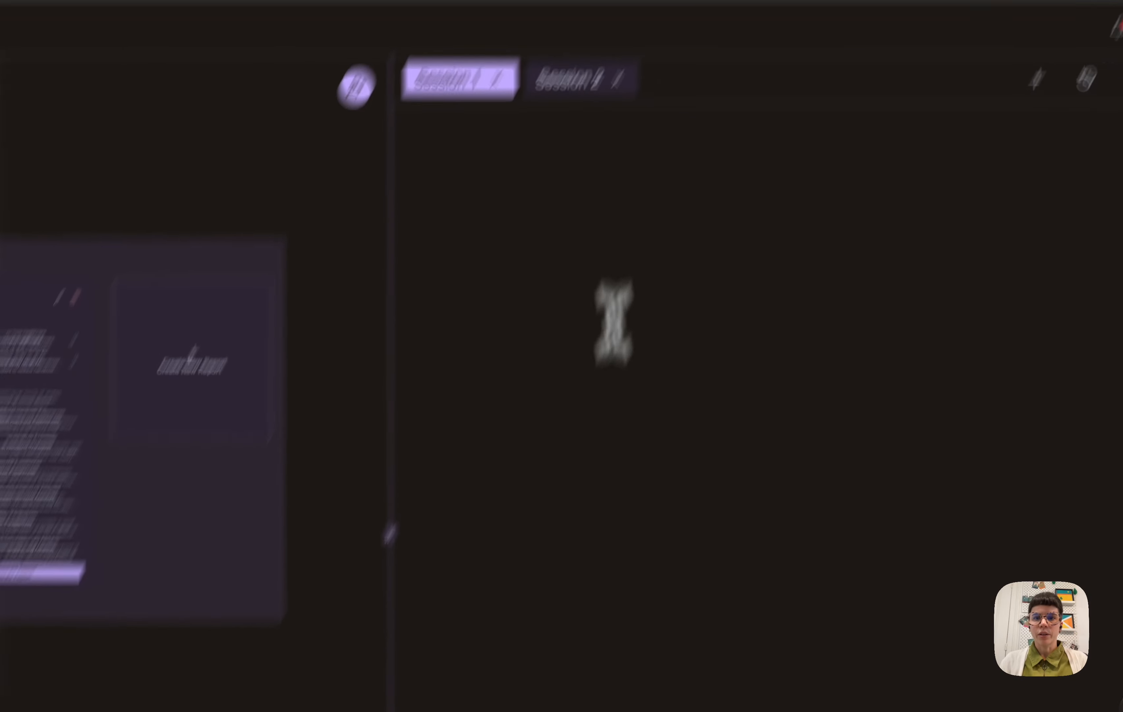
Replace Session 2 with a new chat session and ask "how can we ensure we´re not smuggling any bias into this study - what´s best practice?"
click(1037, 79)
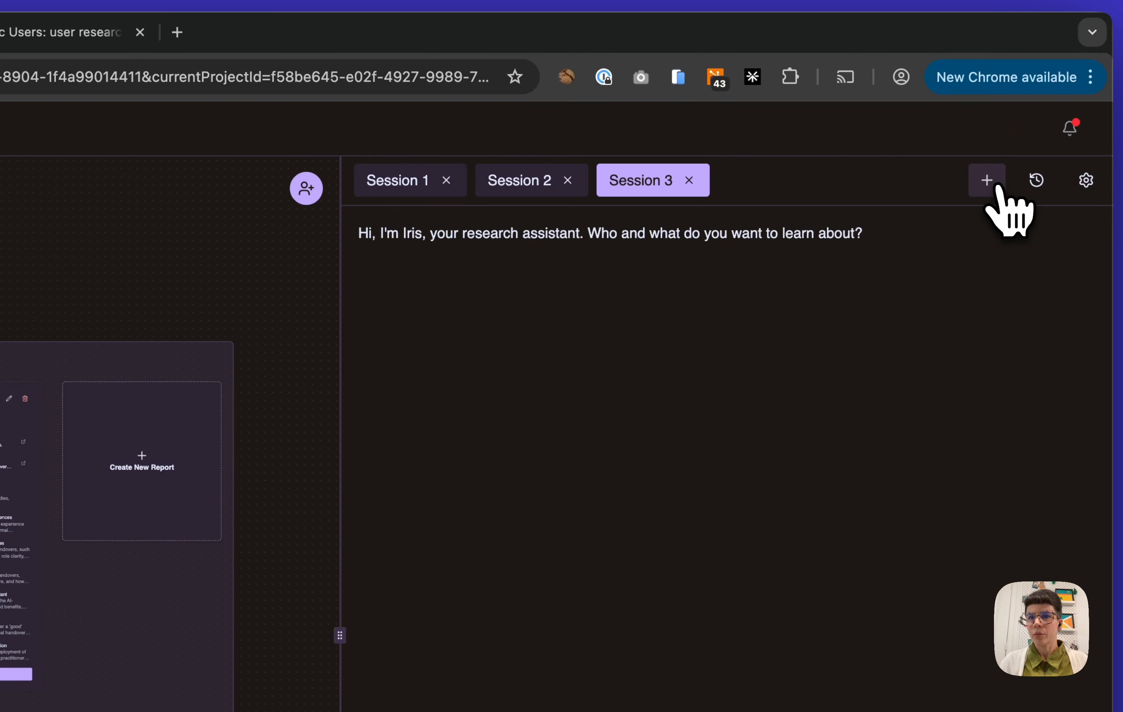
click(568, 182)
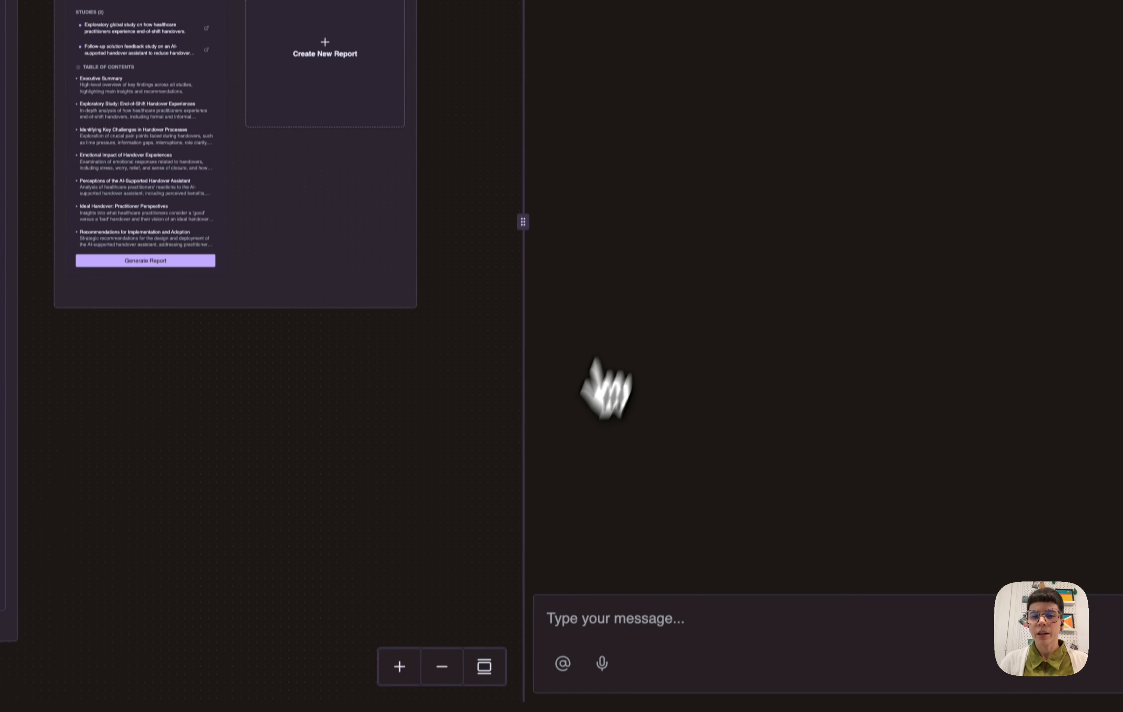
click(599, 607)
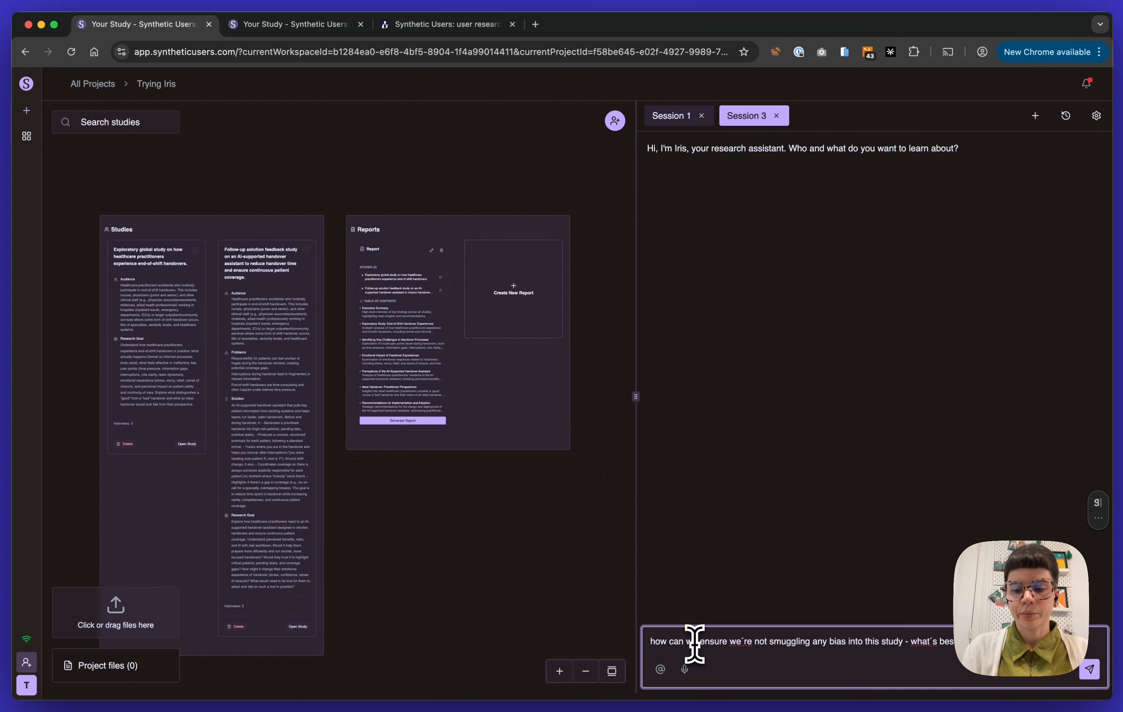
key(Return)
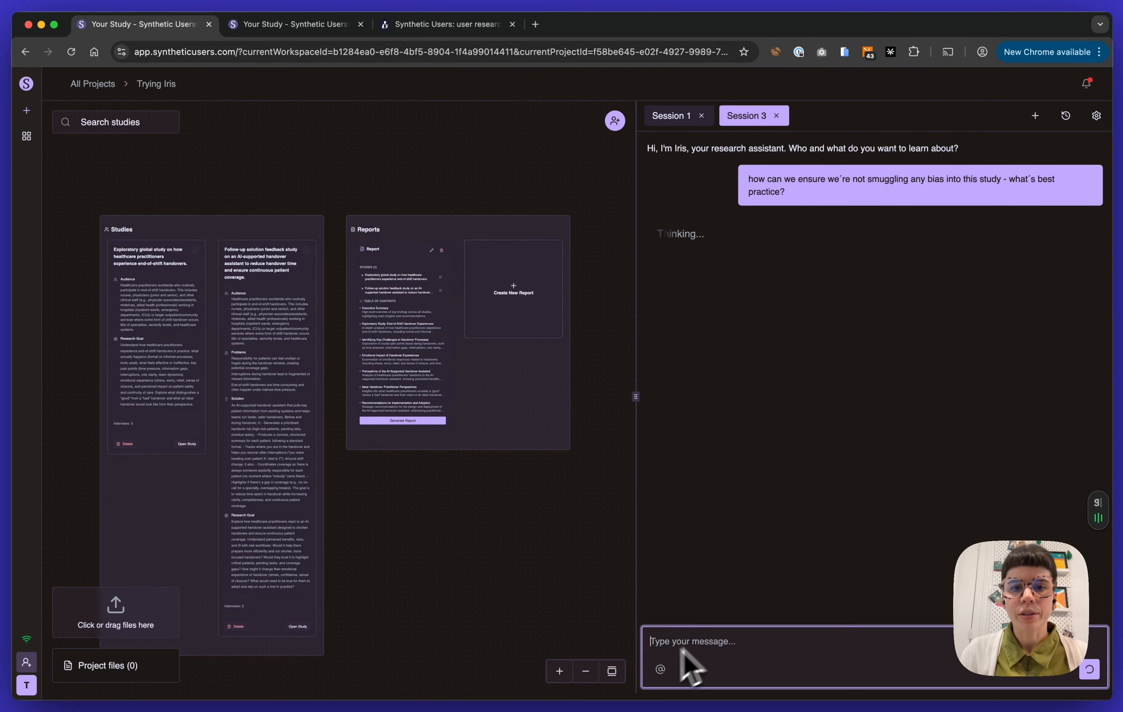
Open the combined two-study report draft for editing
scroll(523, 406, up, 1)
scroll(358, 430, up, 5)
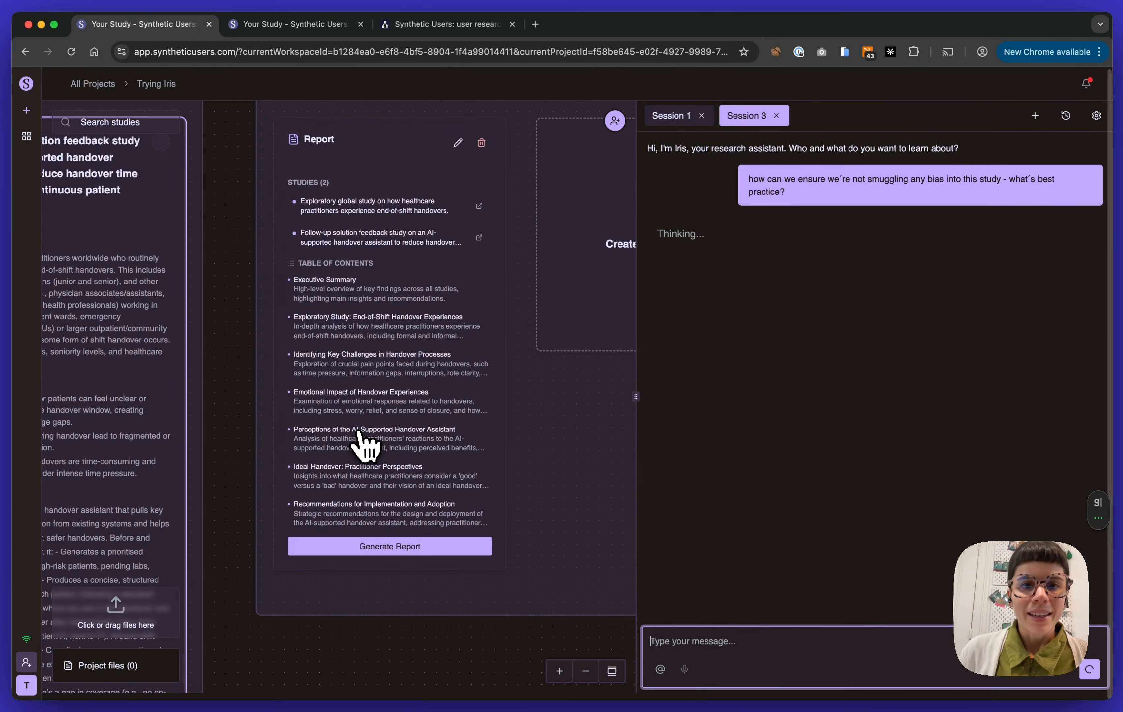
scroll(367, 445, down, 1)
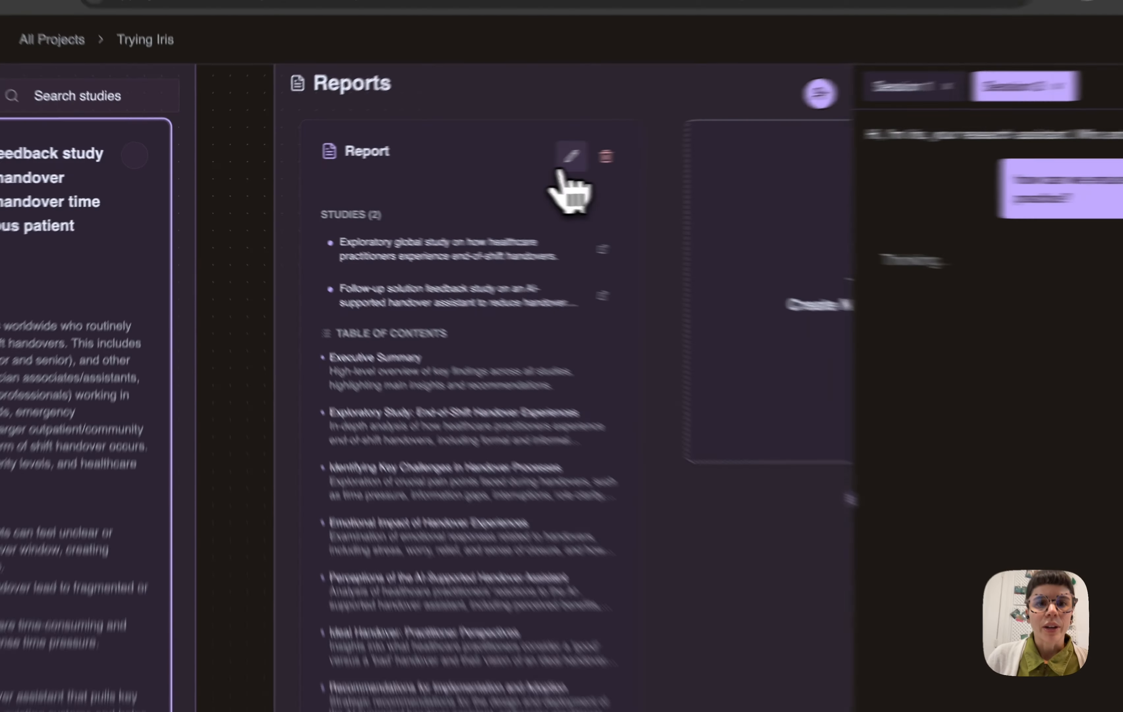
click(446, 159)
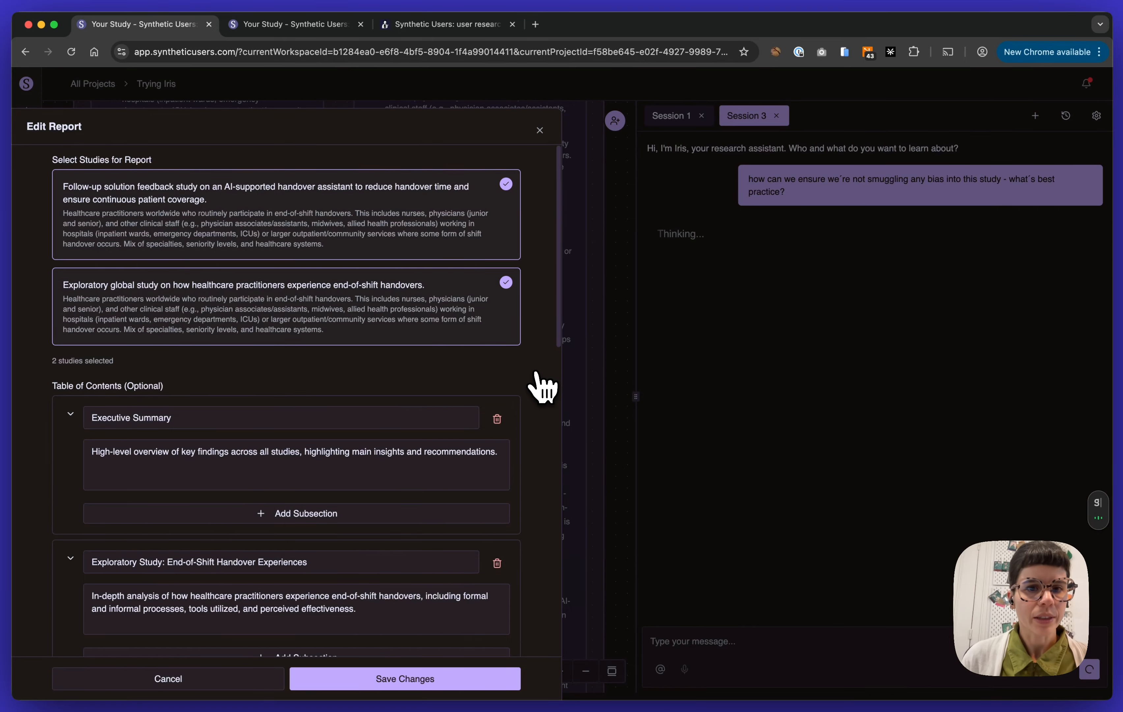
Review the report's selected studies and table of contents, collapsing the Executive Summary and Exploratory Study: End-of-Shift Handover Experiences sections
scroll(506, 419, down, 1)
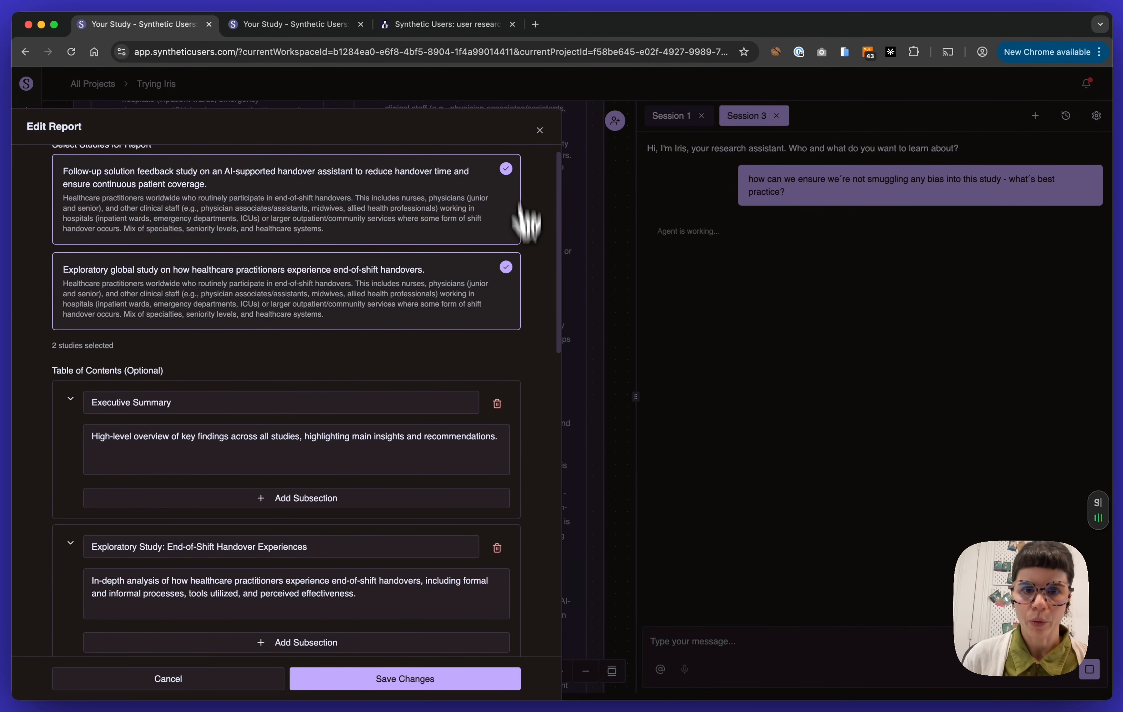
scroll(523, 362, down, 3)
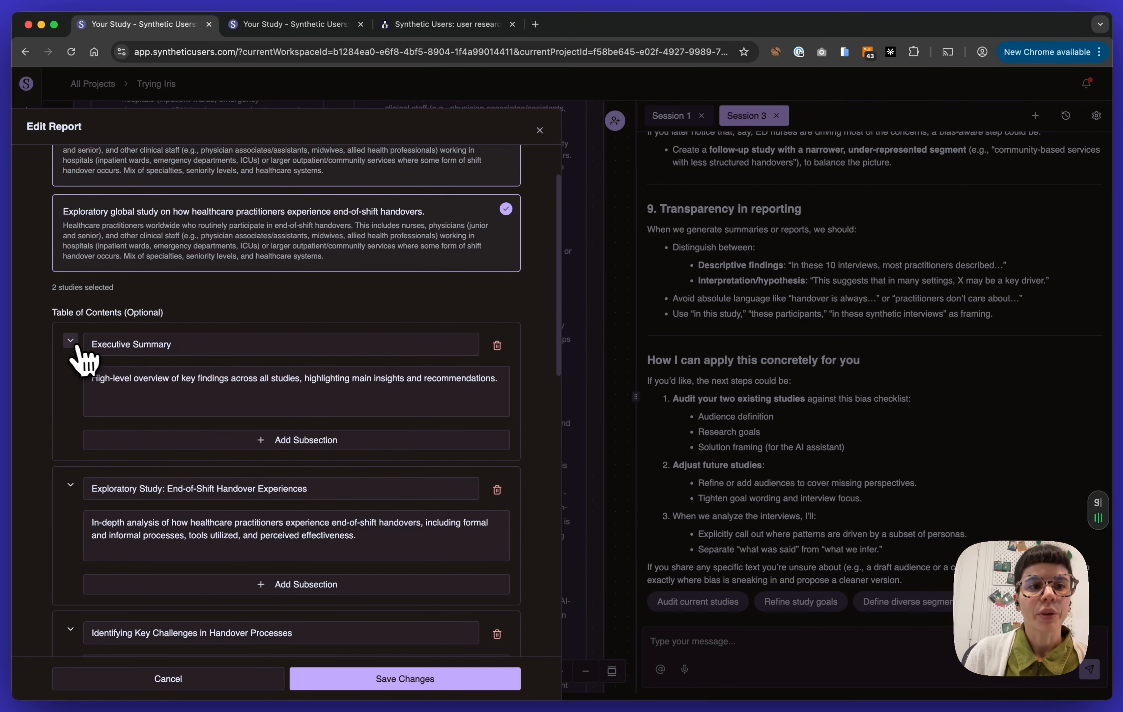
scroll(72, 346, down, 4)
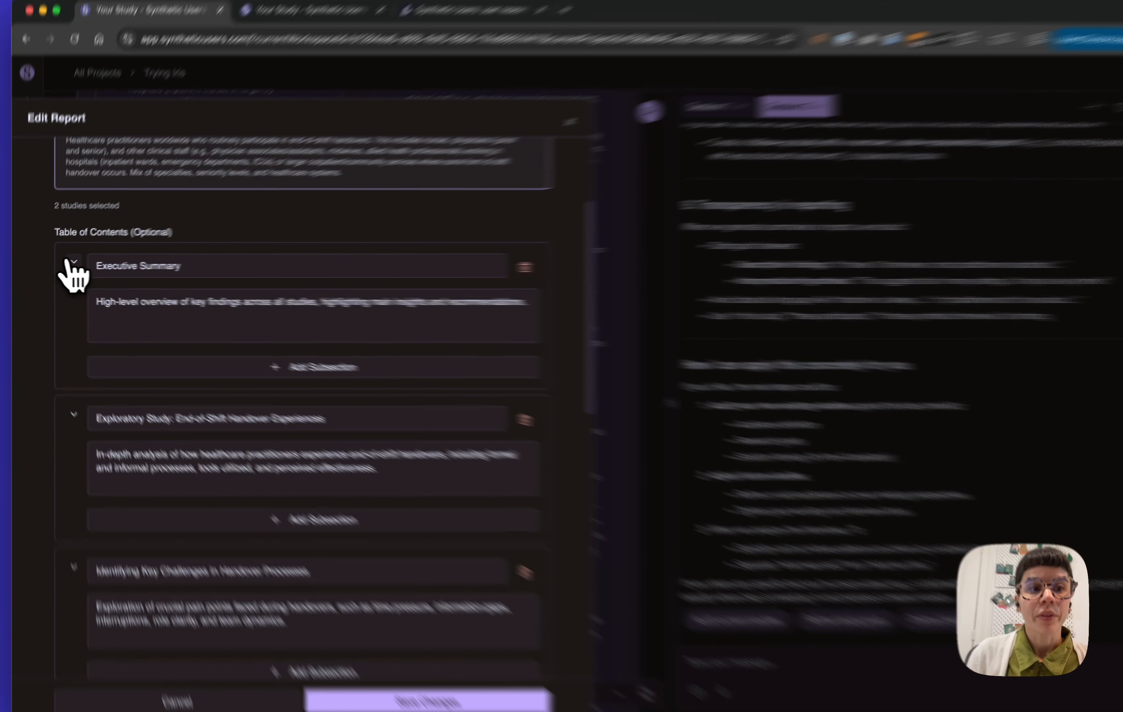
click(71, 262)
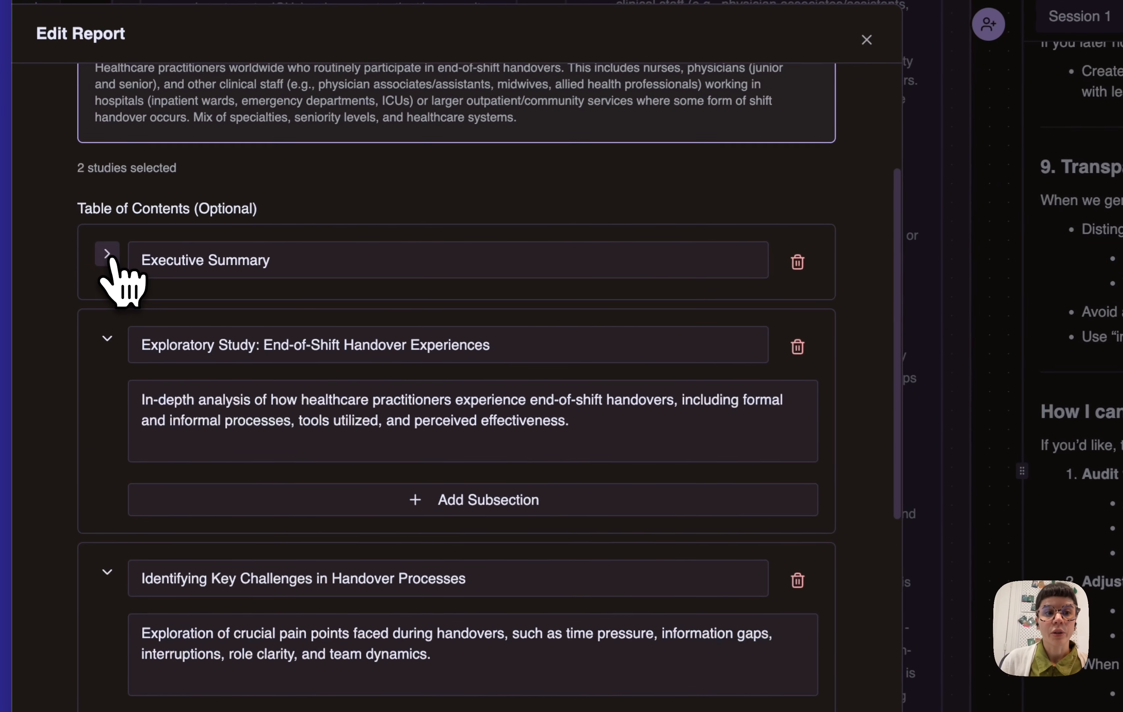
click(108, 339)
scroll(112, 348, down, 3)
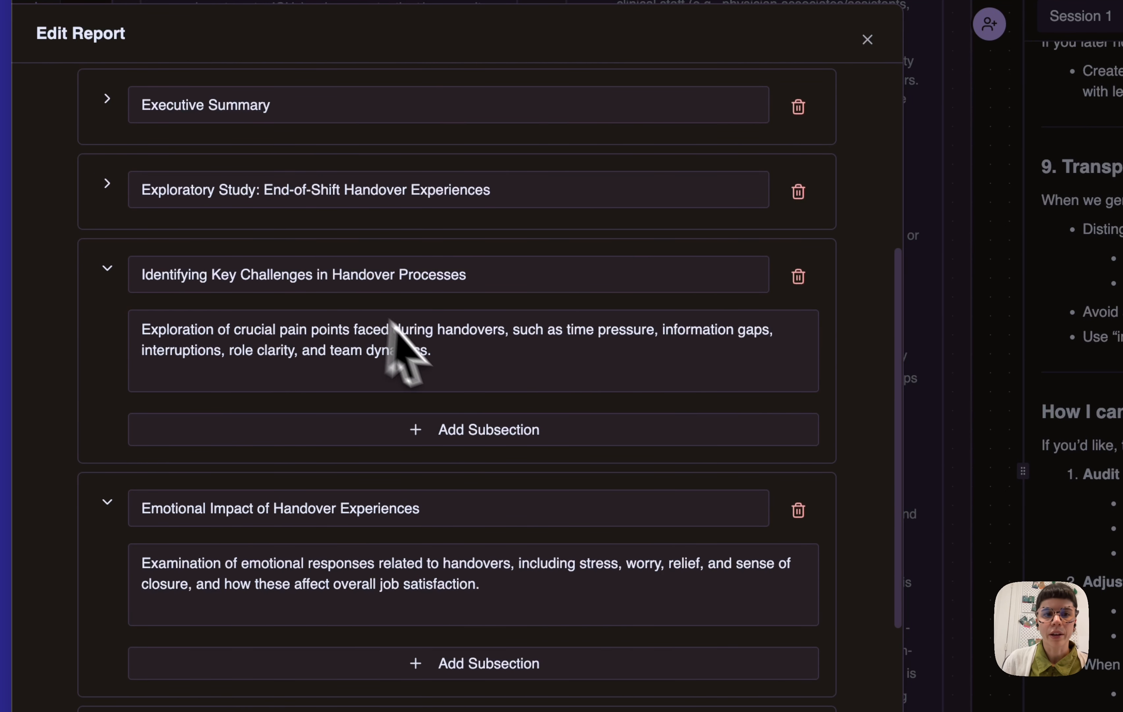
scroll(501, 339, down, 3)
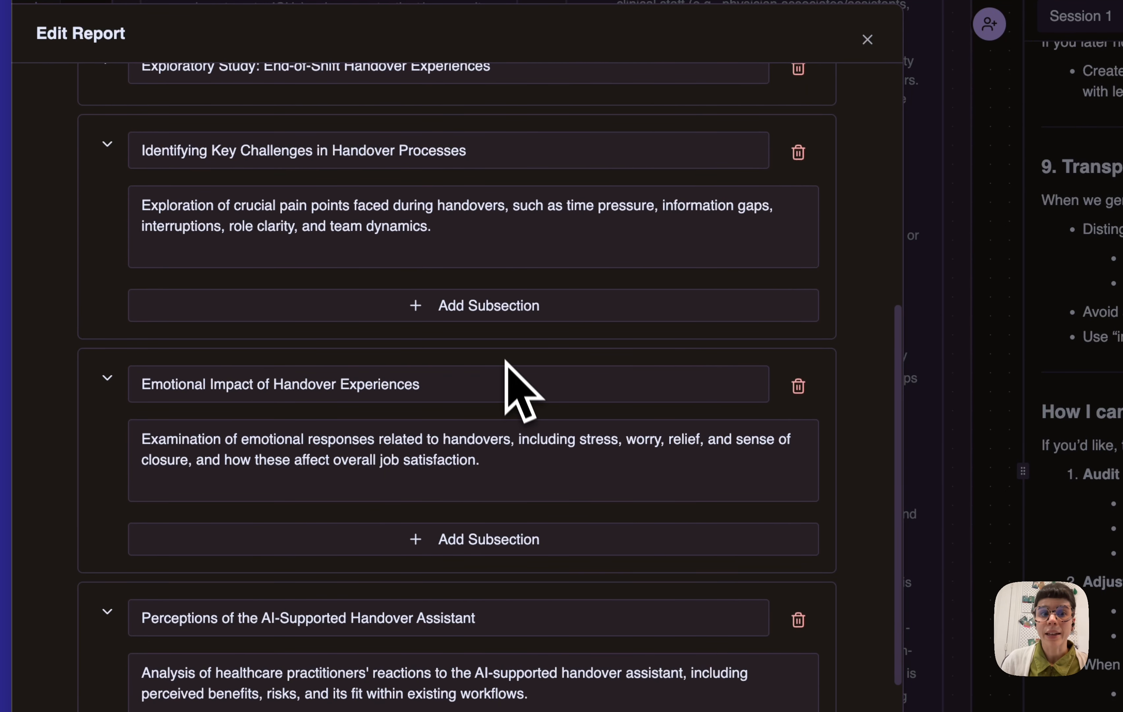
click(497, 311)
scroll(553, 450, down, 15)
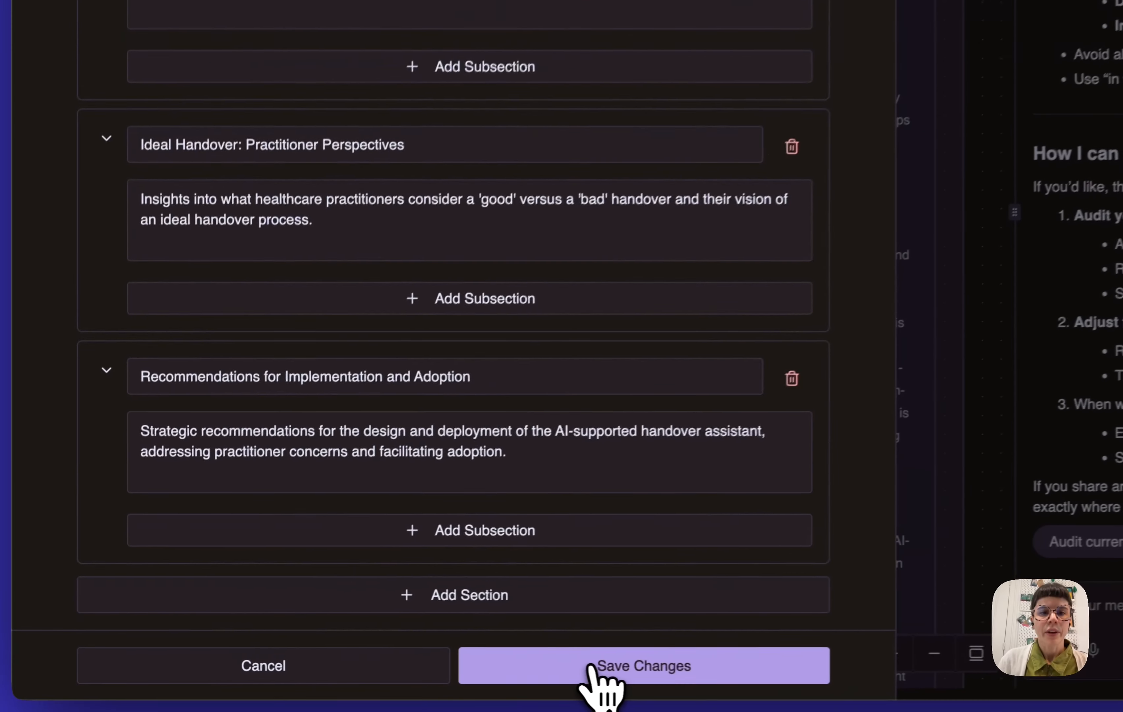
click(378, 674)
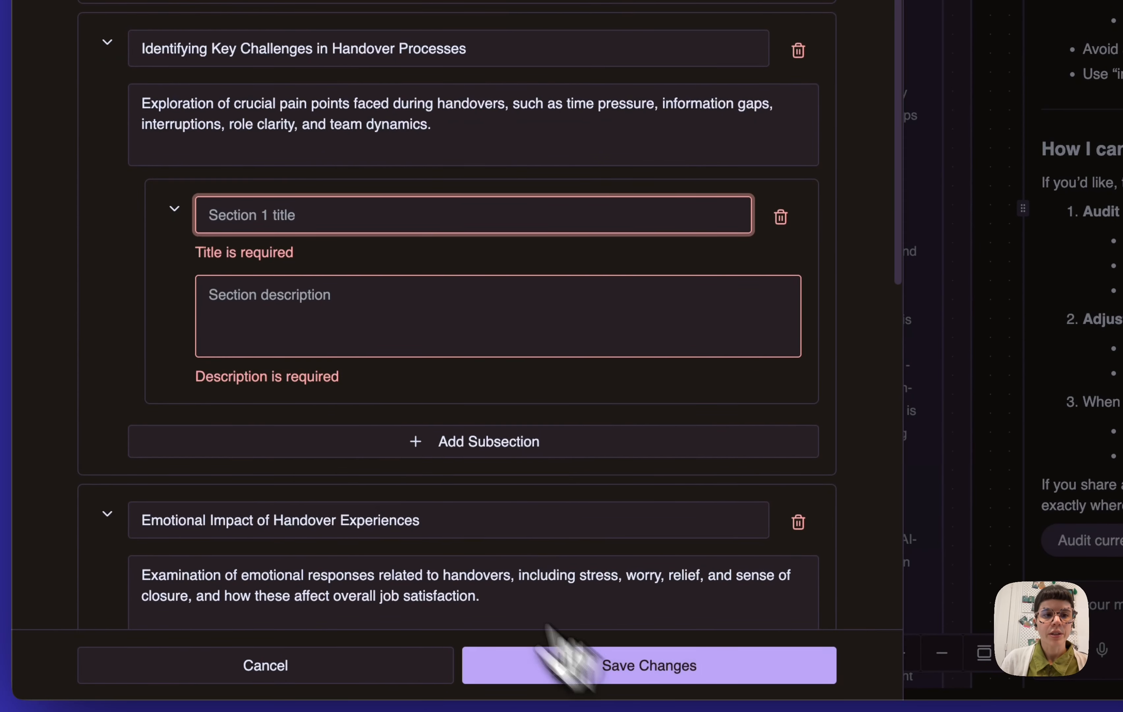
click(780, 216)
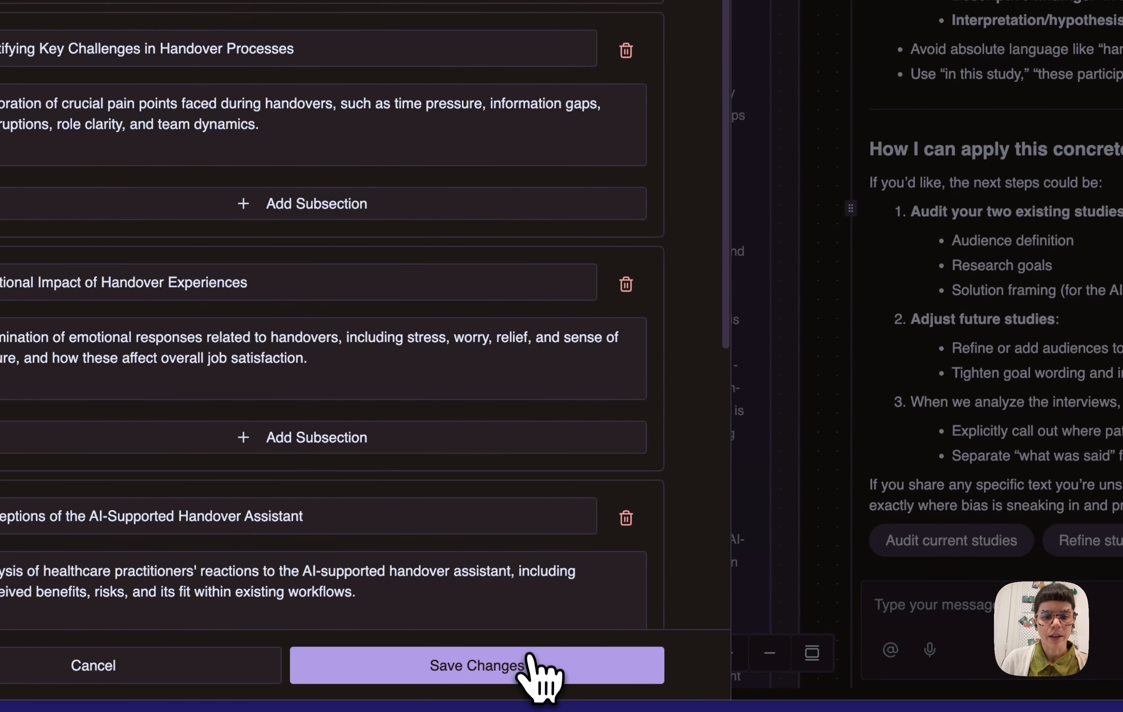
Save the edited report with both studies selected
click(530, 663)
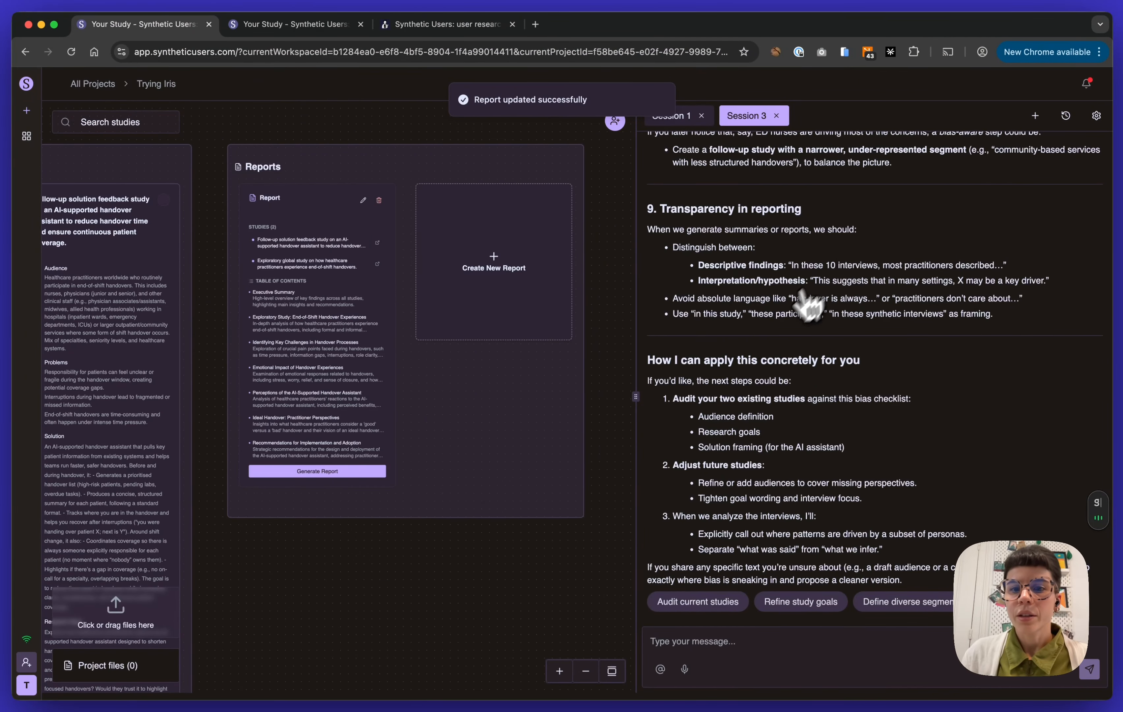
Read the assistant's advice on avoiding bias, starting with keeping the audience and research goal separate
scroll(782, 350, up, 20)
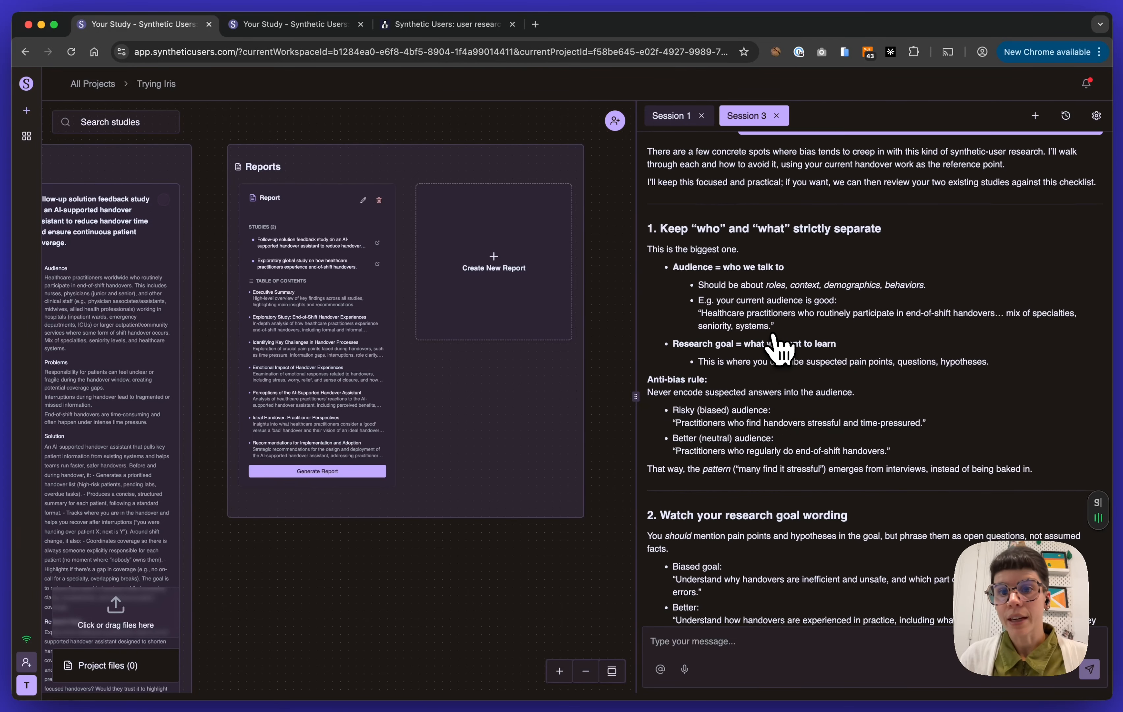
scroll(781, 348, up, 3)
scroll(849, 388, down, 3)
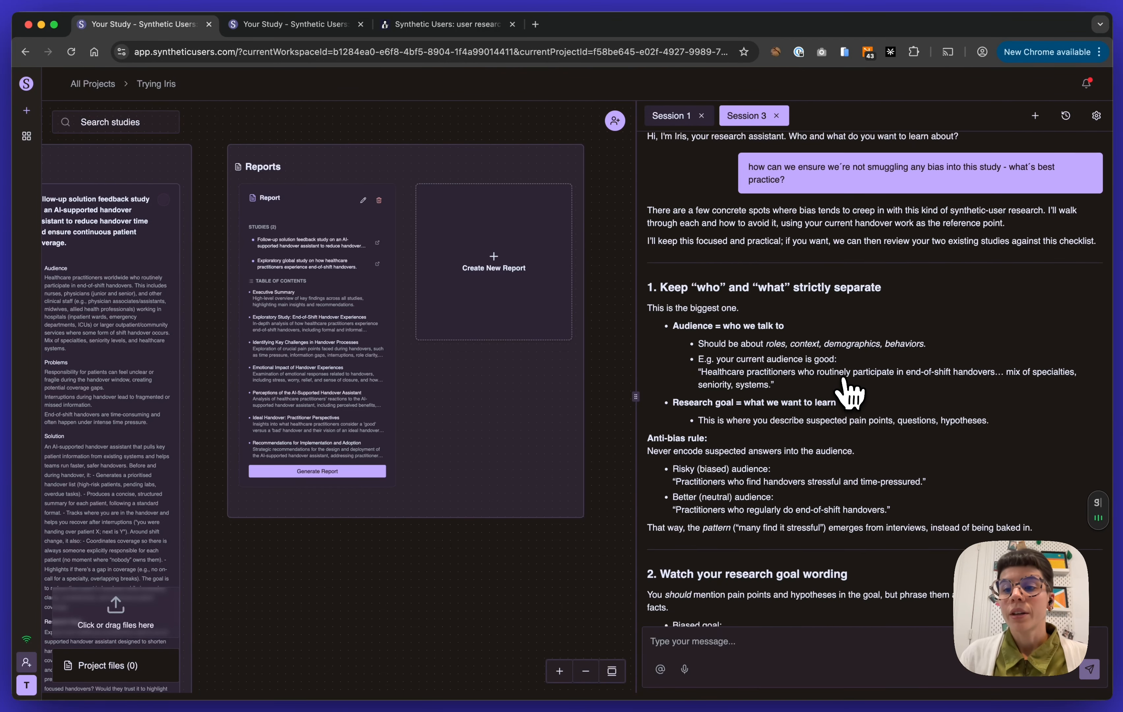
scroll(851, 394, down, 1)
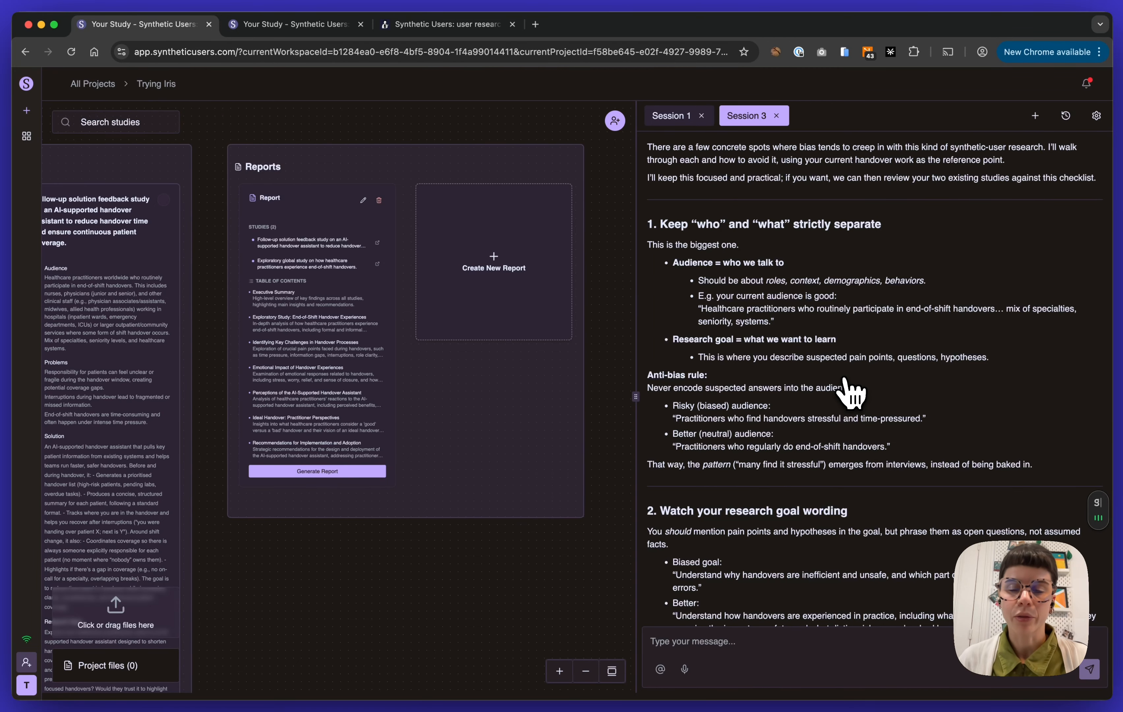
Read the assistant's bias advice from research goal wording through solution-concept testing, and view both studies alongside the report on the project canvas
scroll(877, 346, down, 4)
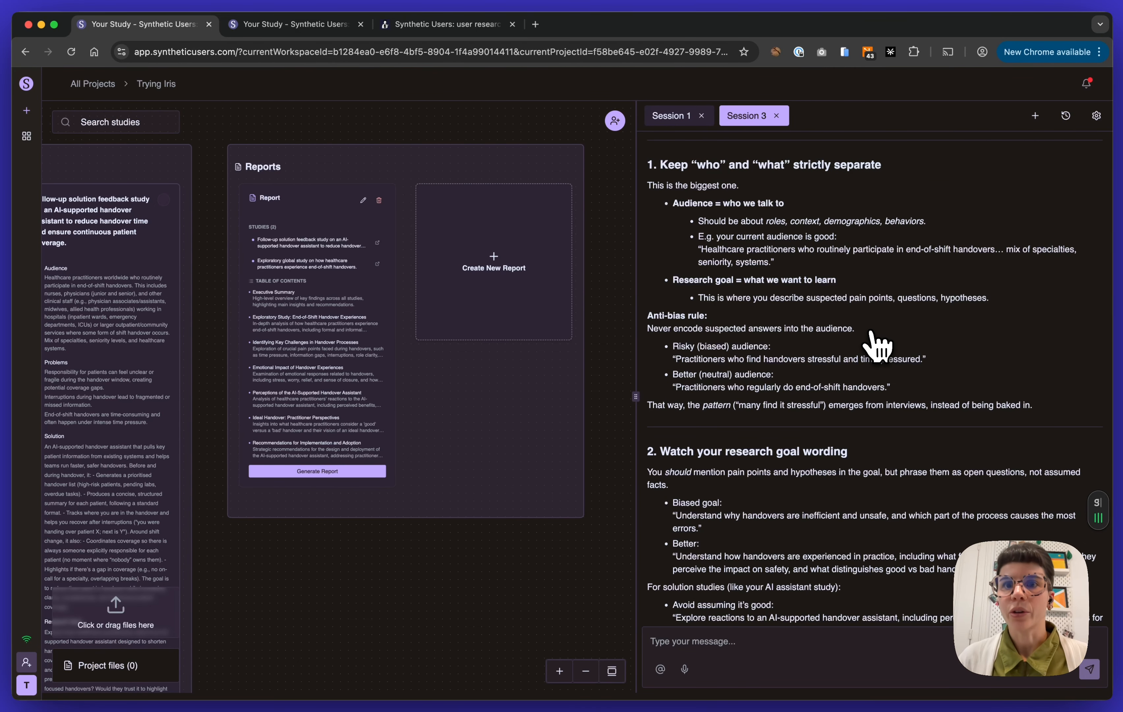
scroll(876, 346, down, 1)
scroll(876, 346, down, 10)
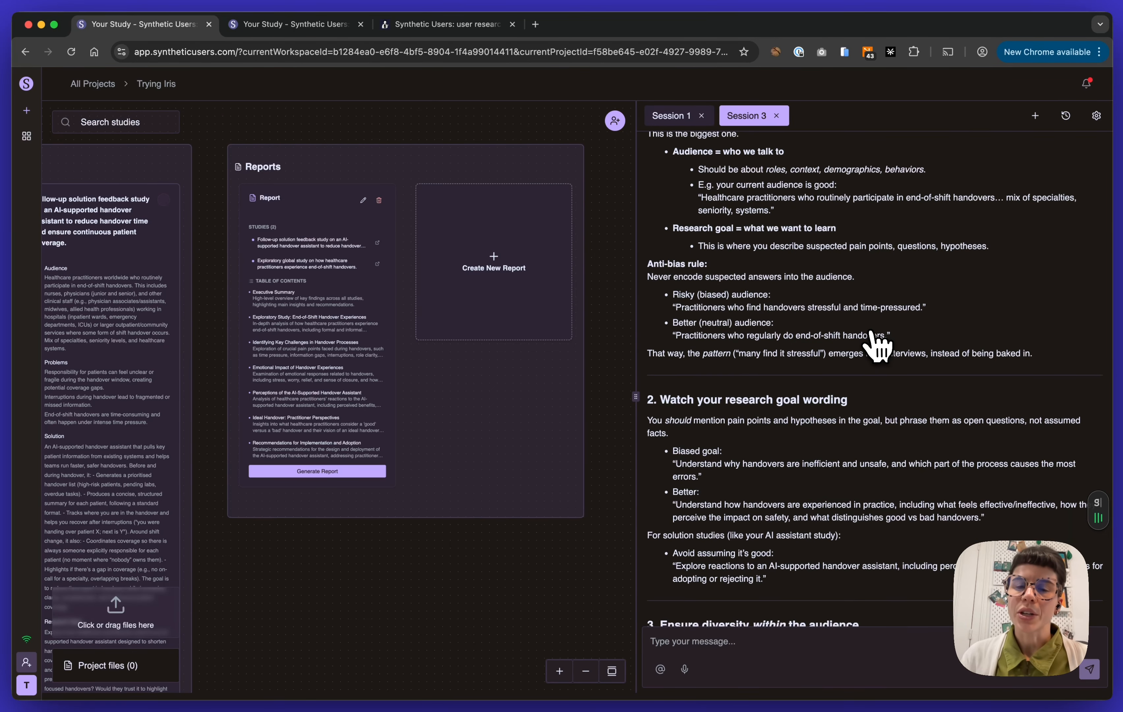
scroll(877, 346, down, 20)
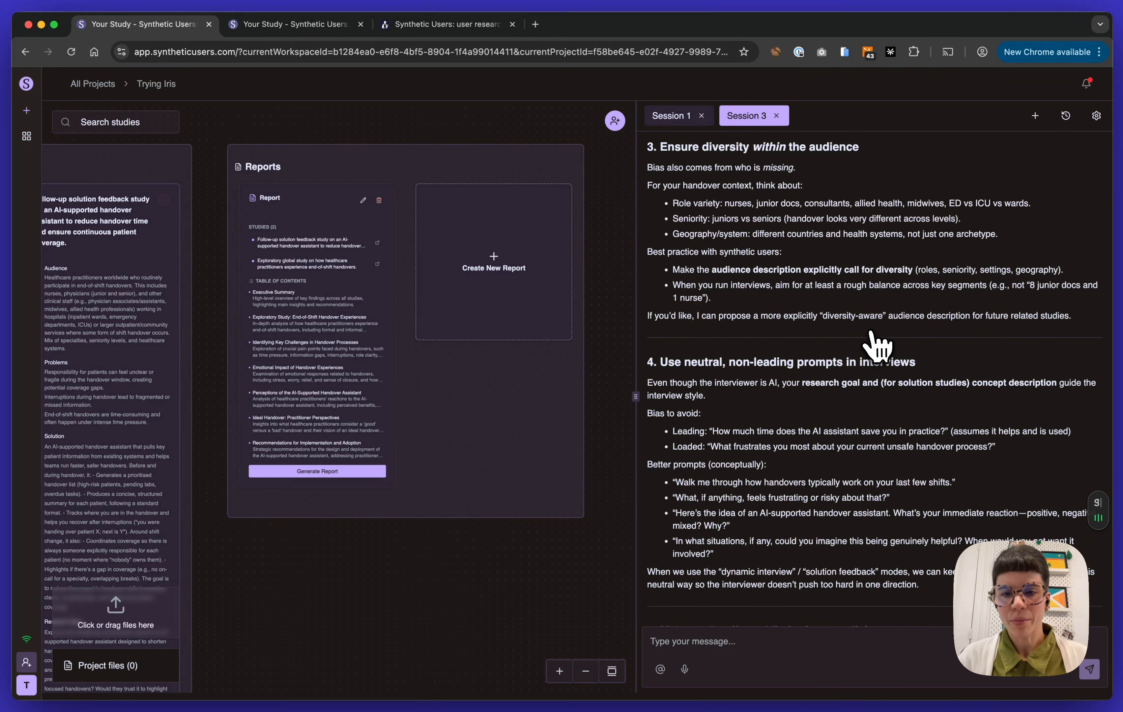
scroll(876, 346, down, 16)
scroll(876, 346, down, 20)
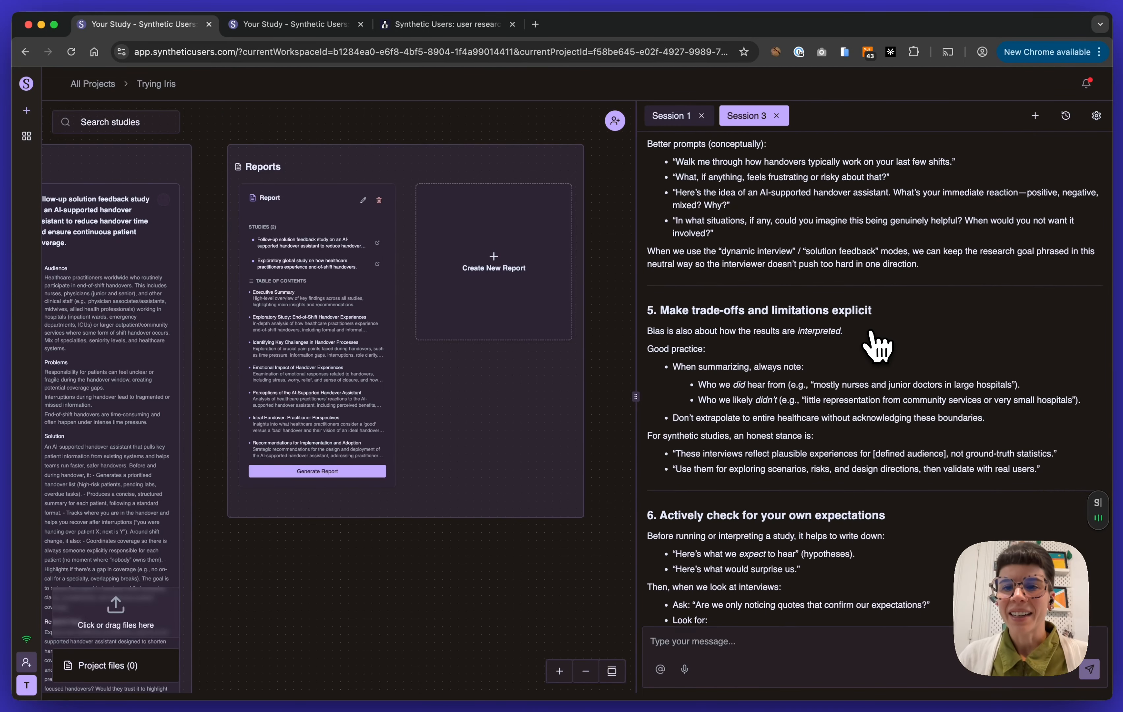
scroll(877, 335, down, 2)
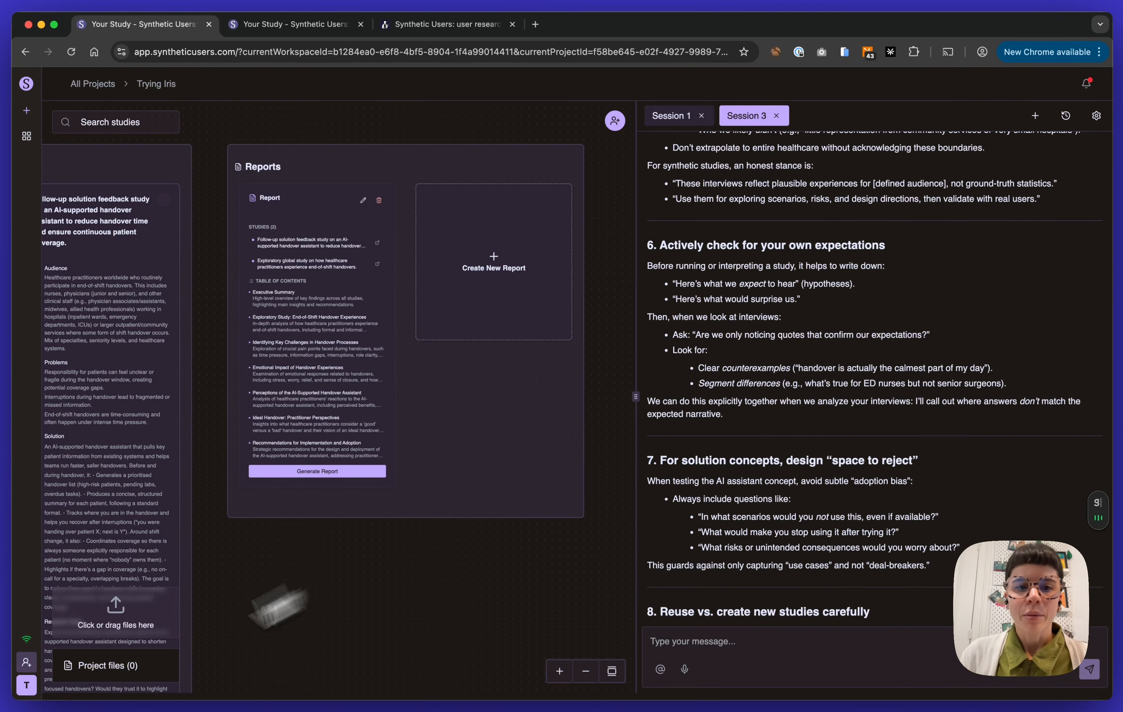
drag(259, 614, 477, 566)
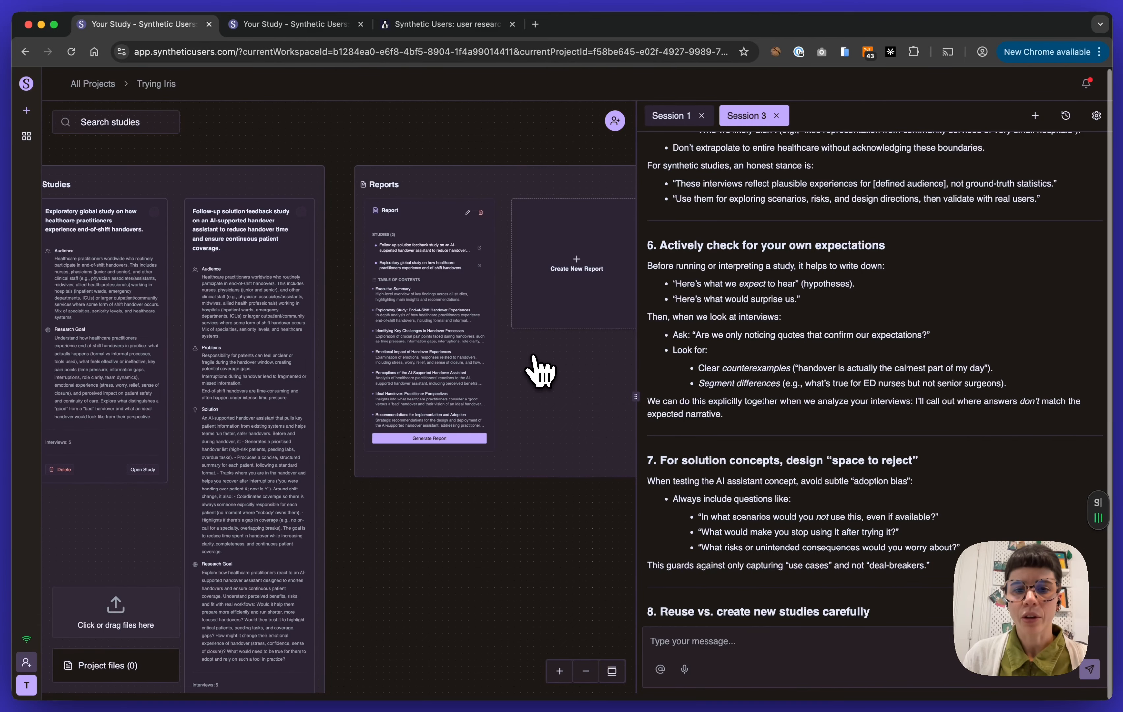
scroll(539, 377, down, 3)
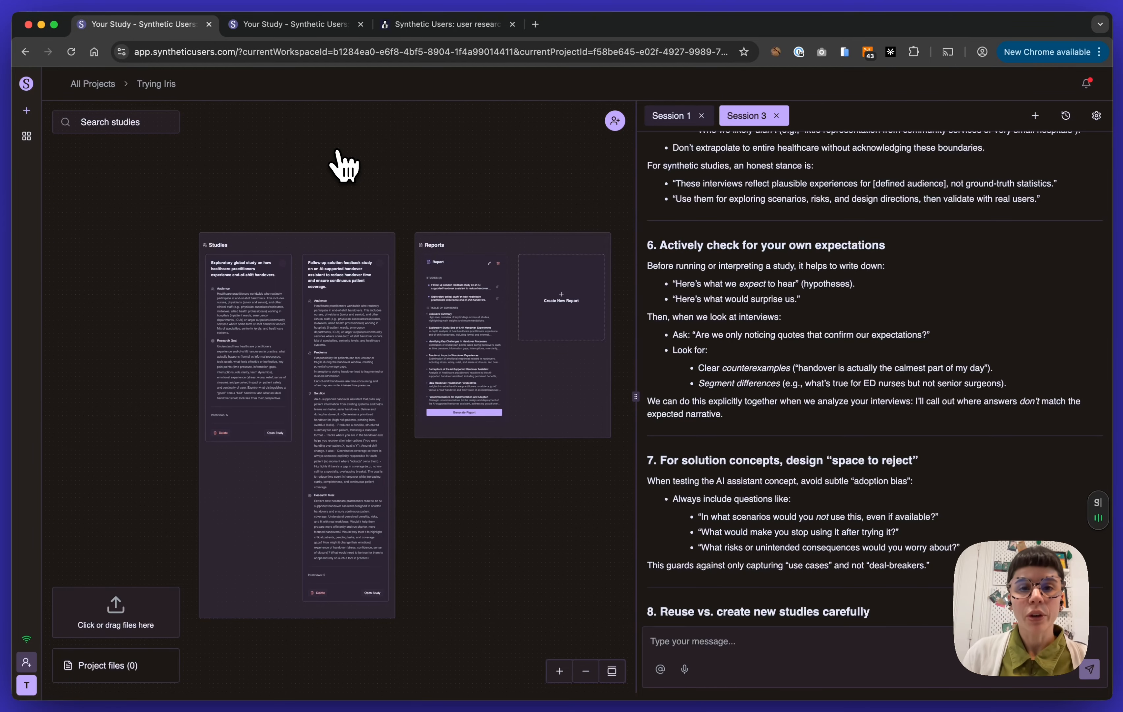
Open the Science post "Two ways to run research with Synthetic Users and why the difference matters" on the Synthetic Users website
click(439, 30)
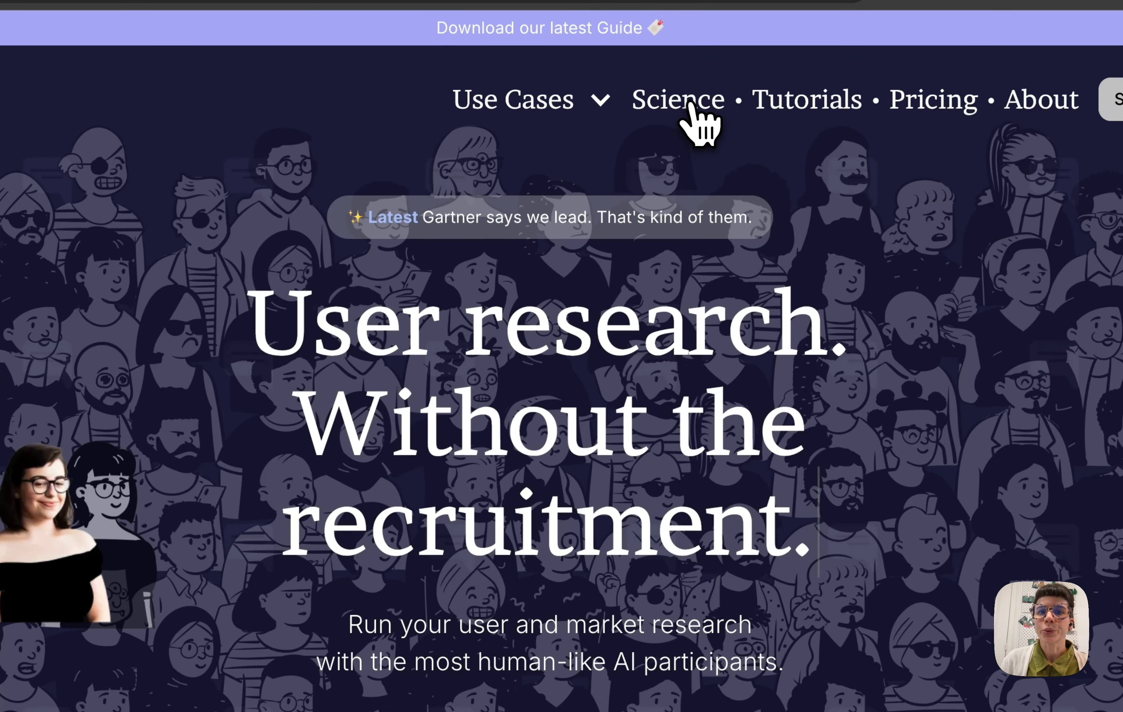
click(694, 107)
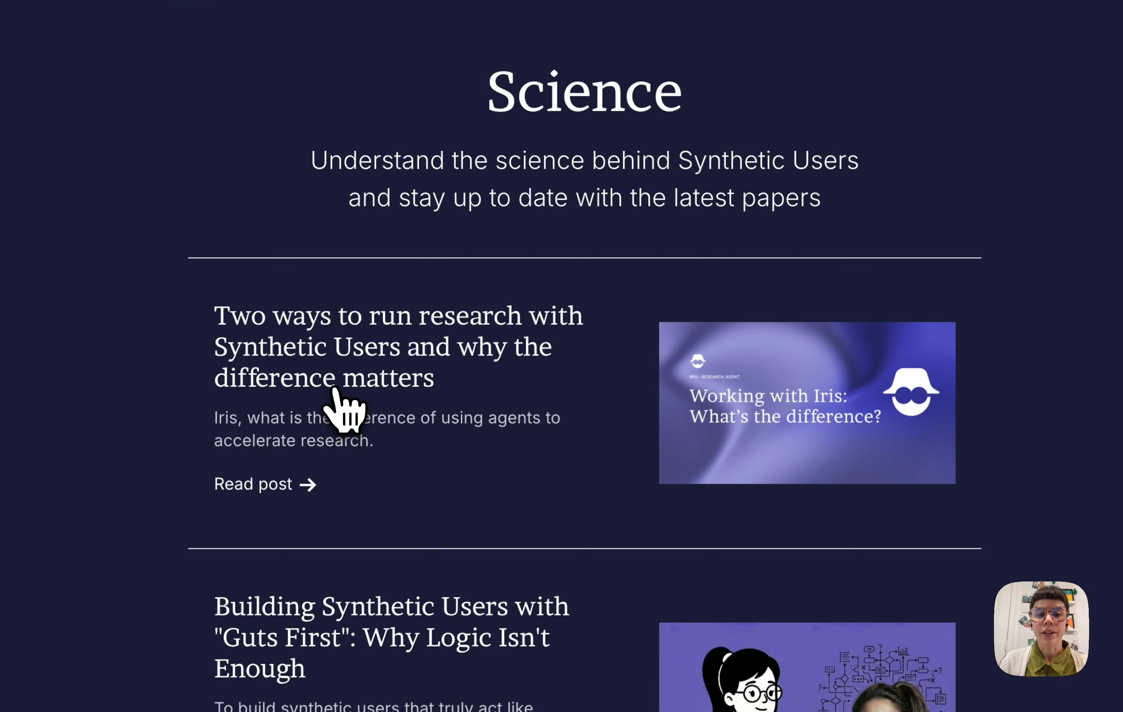
click(301, 541)
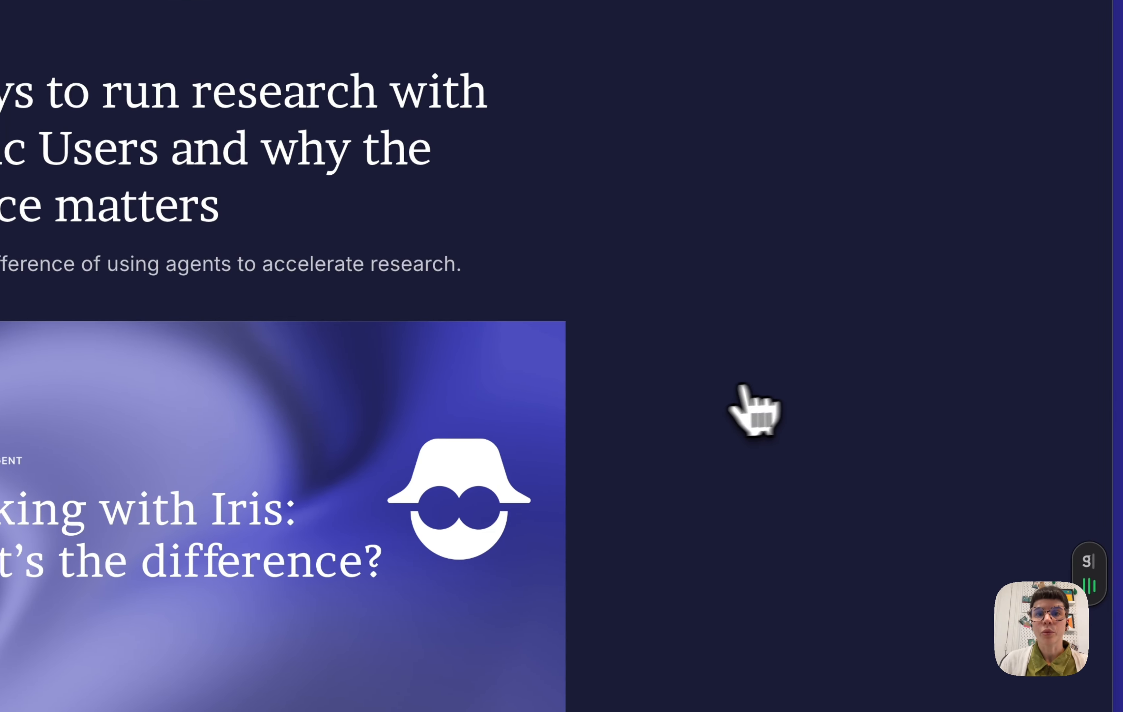
Read the post's comparison of a regular research study with an identical one using Iris, including the example participant profiles
scroll(1066, 383, down, 1)
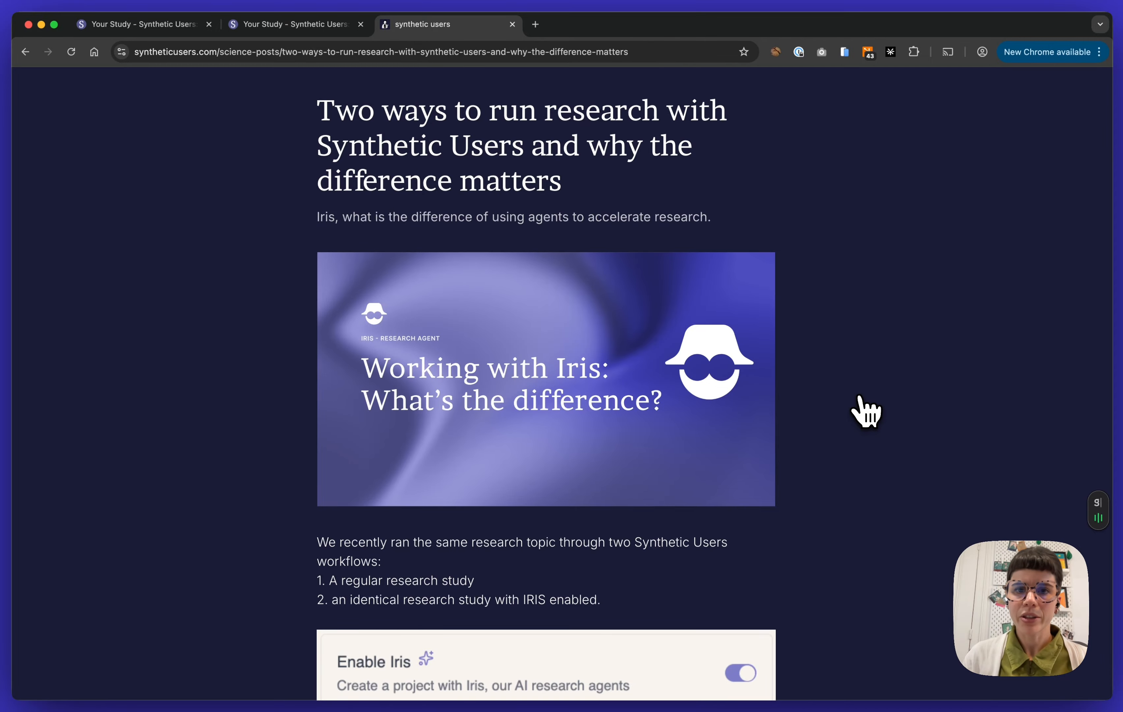
scroll(860, 400, down, 10)
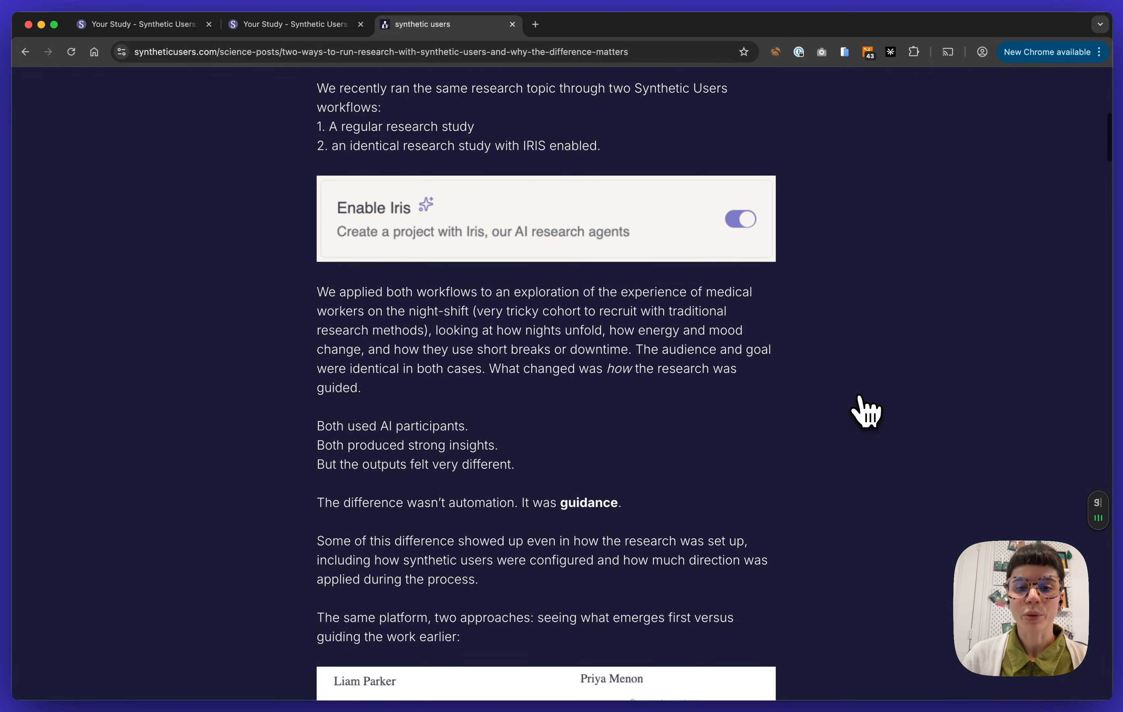
scroll(865, 411, down, 10)
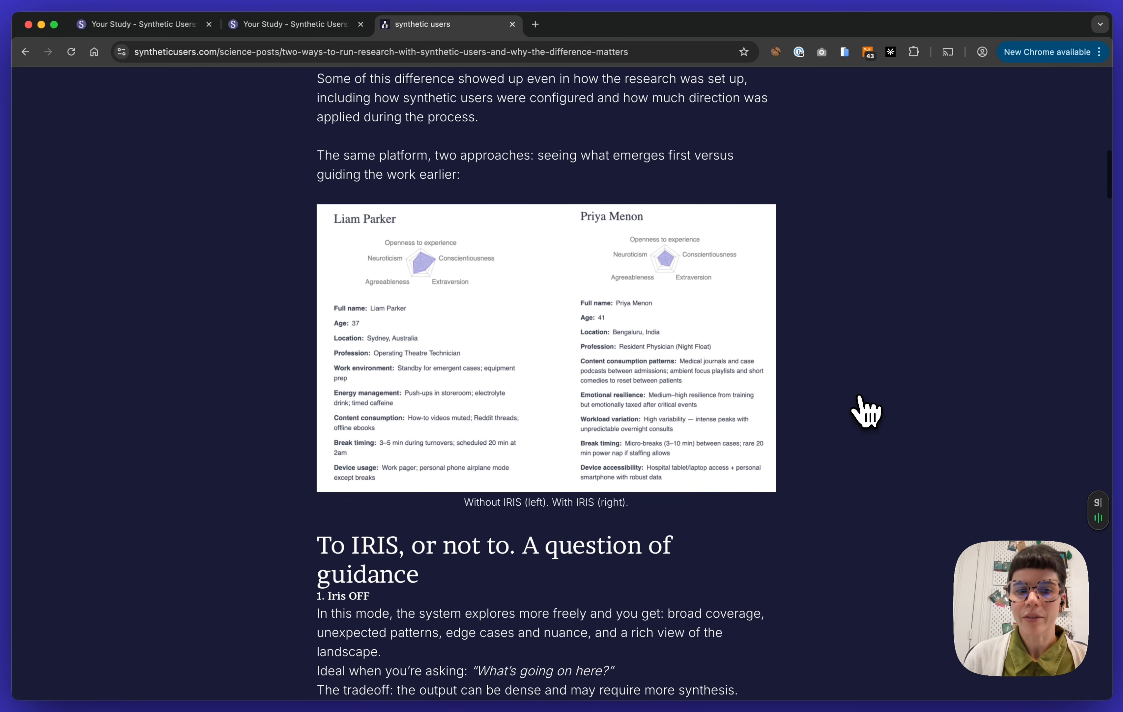
scroll(865, 410, up, 20)
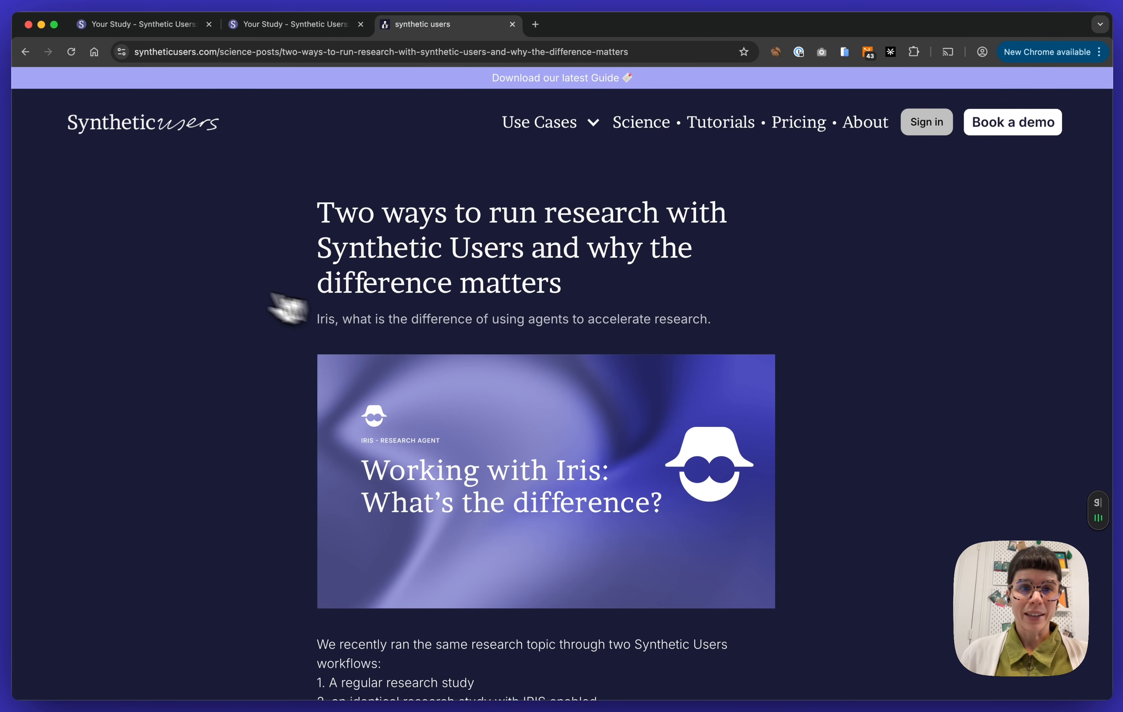
Return to the Trying Iris project and read the assistant's advice on transparency in reporting and its proposed next steps
click(141, 24)
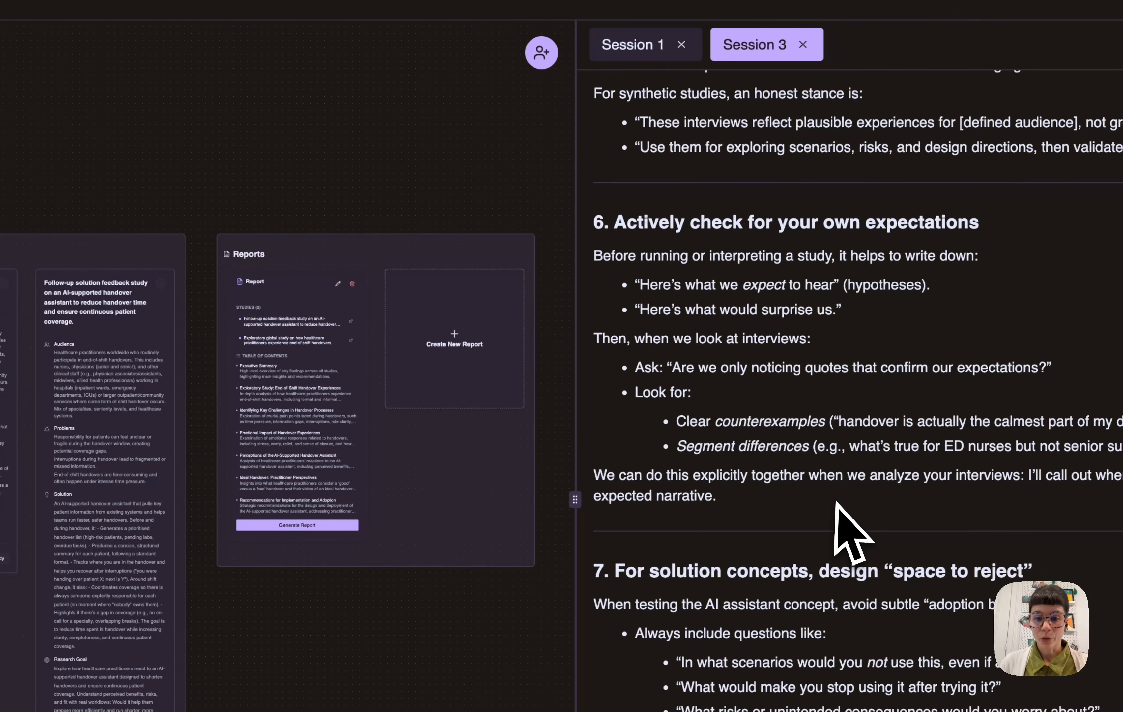
scroll(946, 560, down, 15)
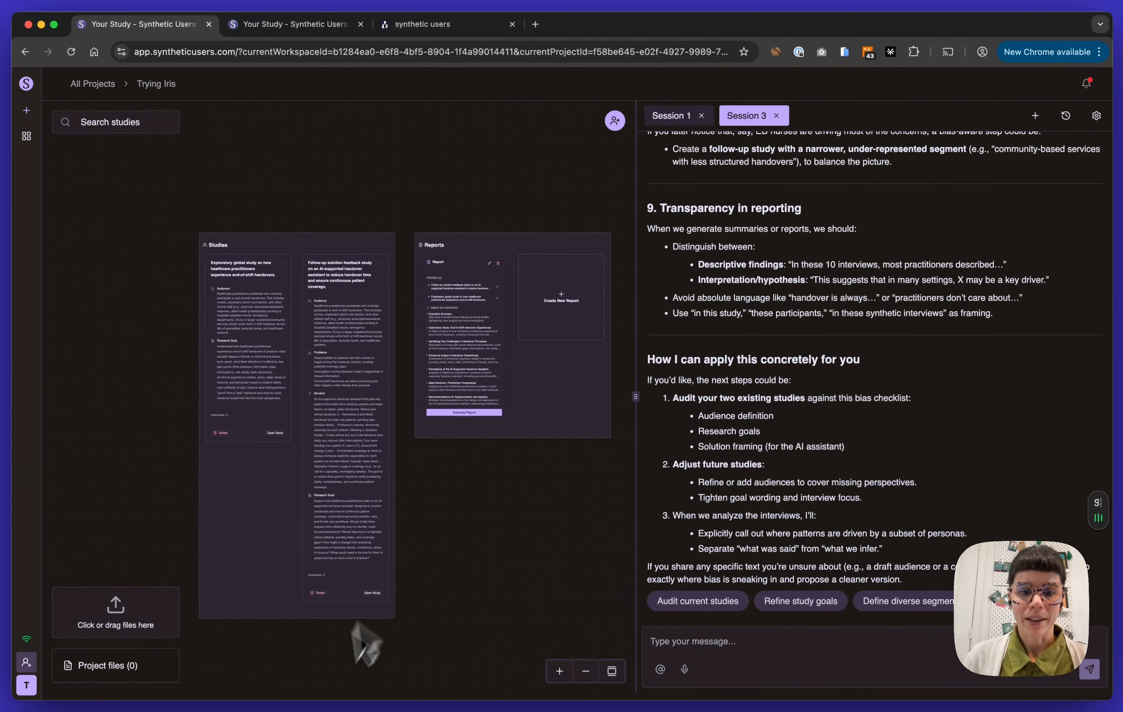
scroll(515, 577, down, 3)
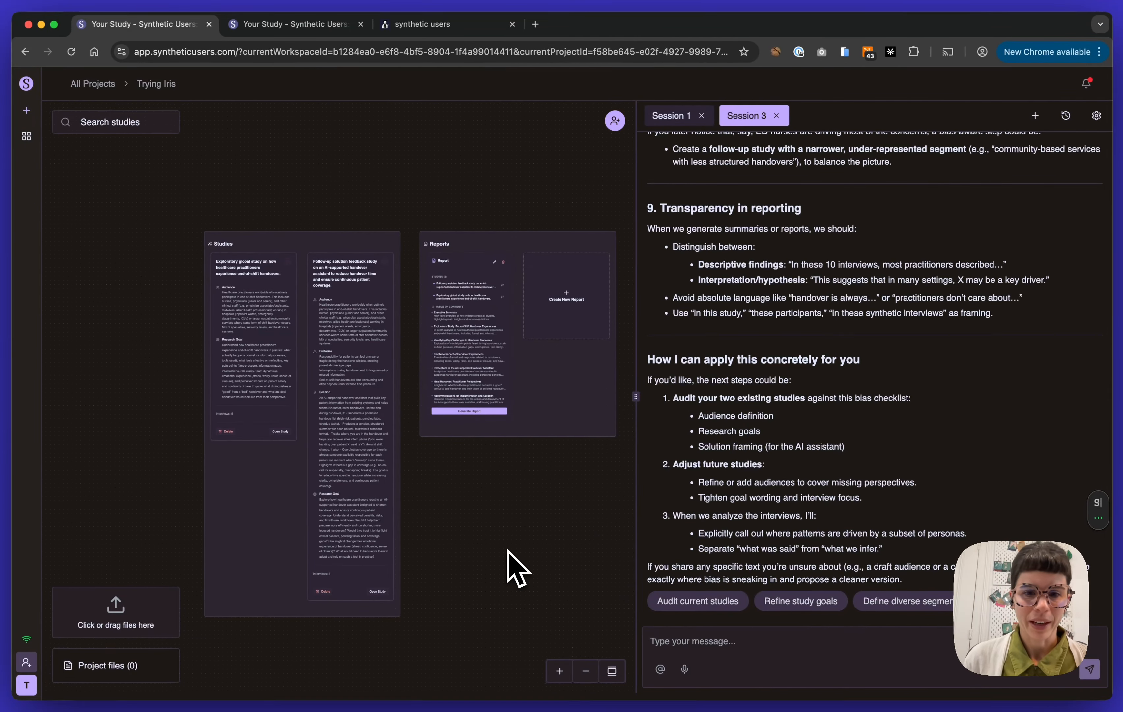